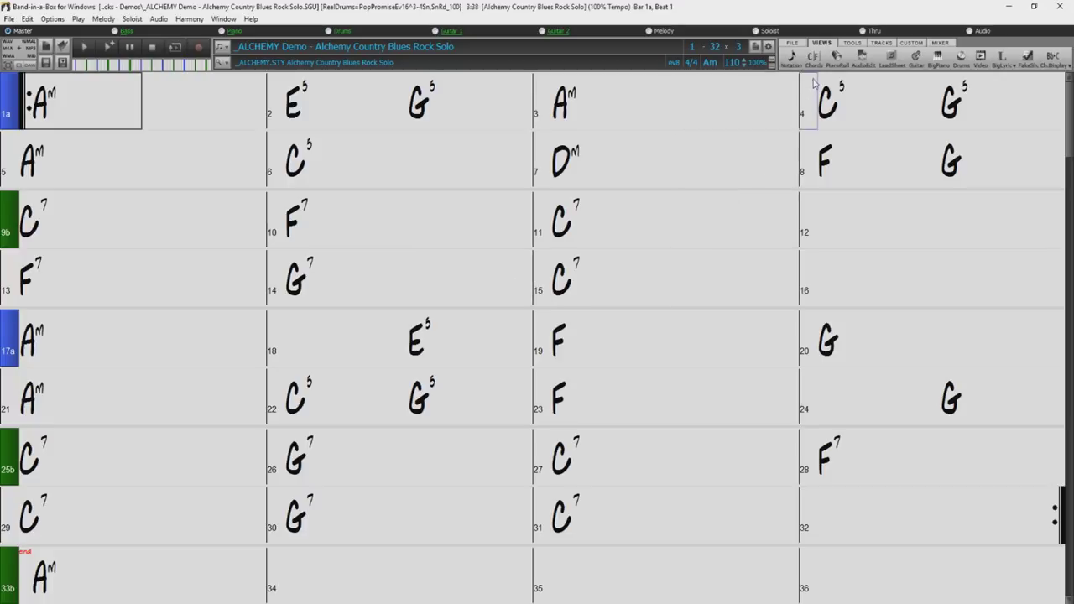
Step: View the song in standard notation and as a lead sheet, then return to the chord sheet
left_click(790, 58)
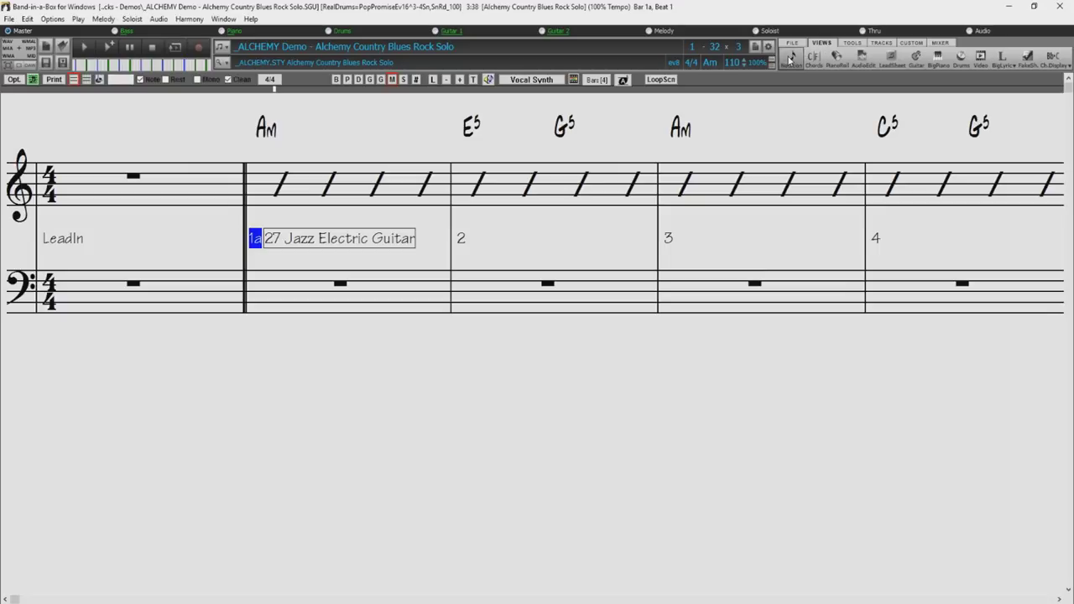
left_click(891, 58)
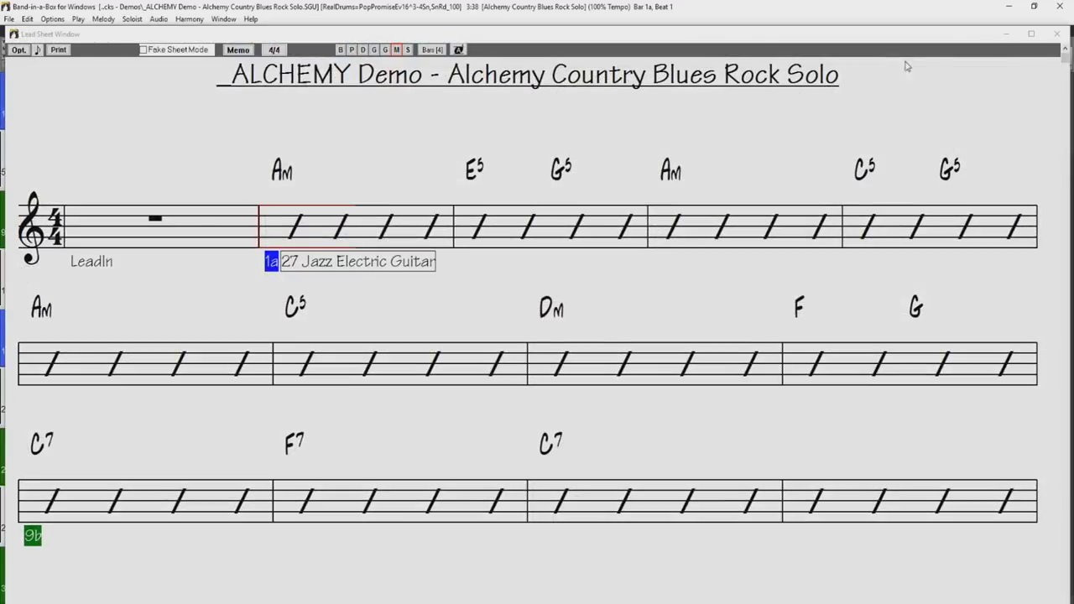
left_click(1056, 33)
Step: Examine the repeat and ending settings for bar 14, comparing Repeats, 1st/2nd endings, DC al Coda and DC al Fine, plus the options
right_click(424, 273)
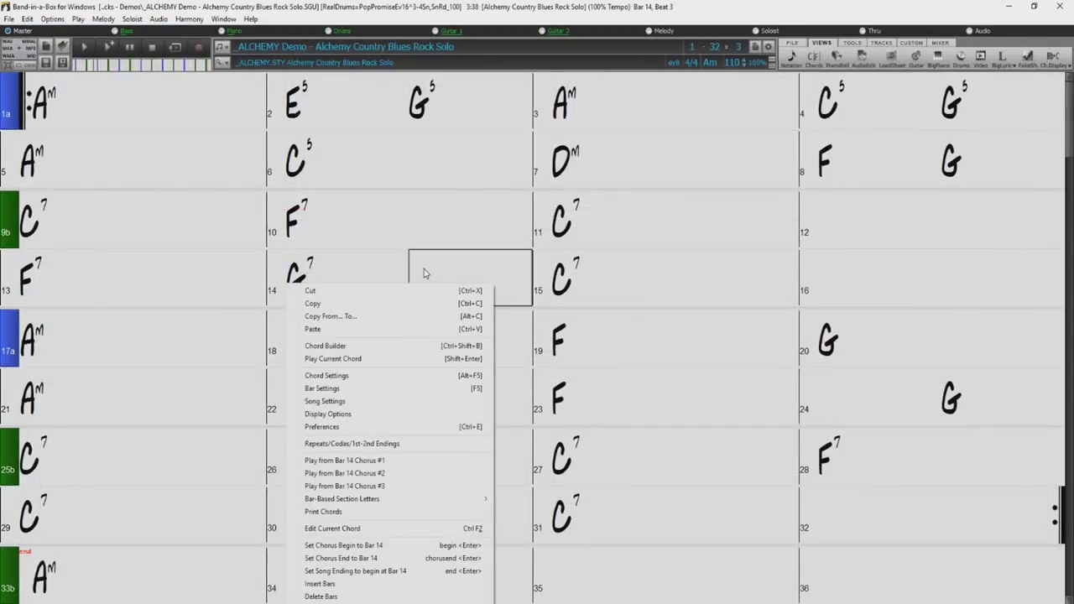
left_click(365, 444)
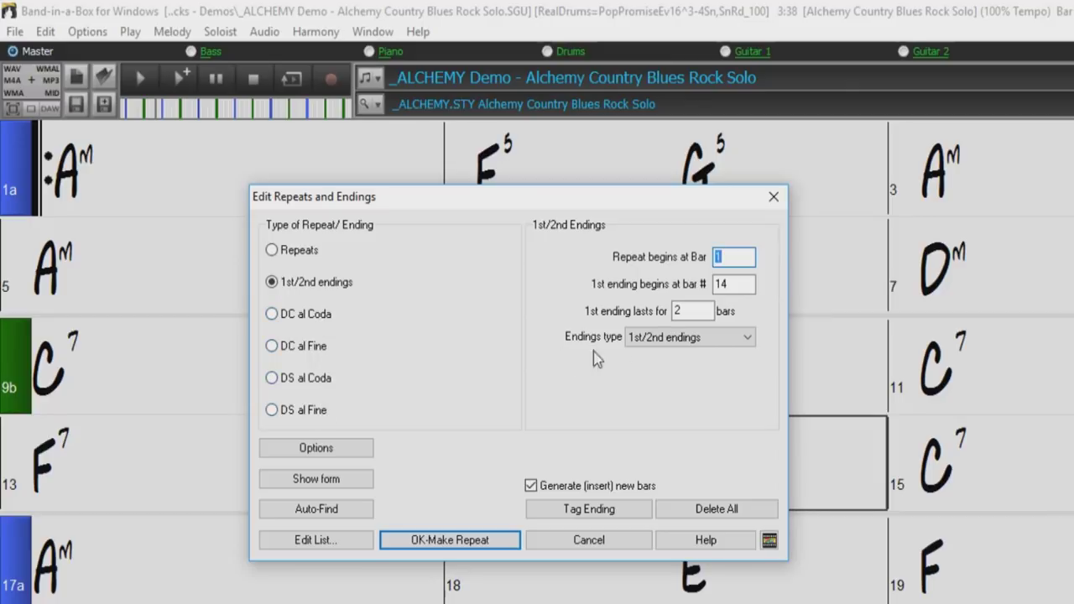
left_click(285, 255)
left_click(304, 284)
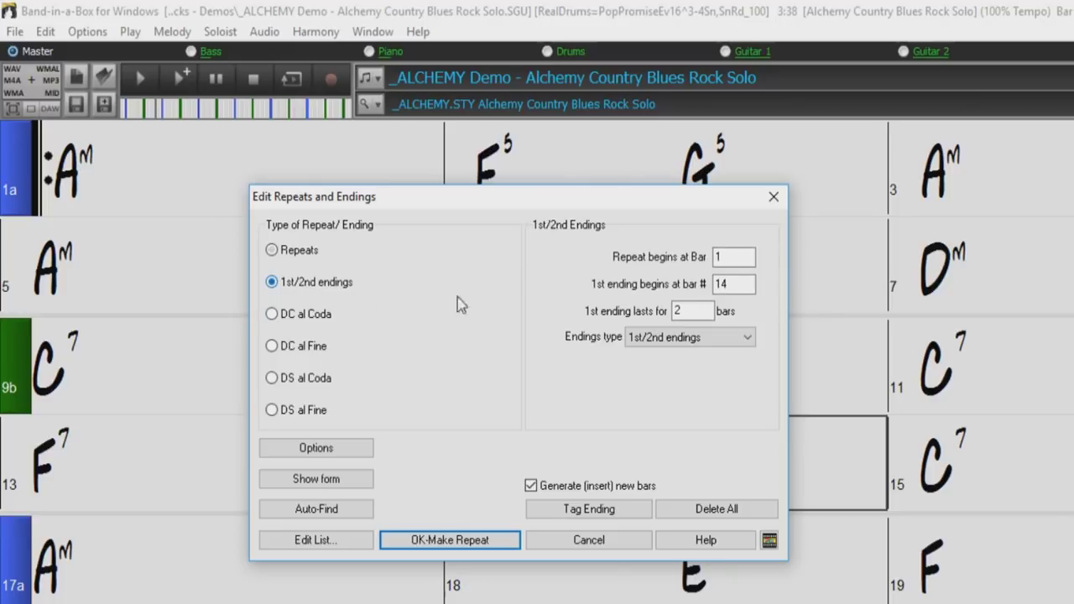
left_click(326, 315)
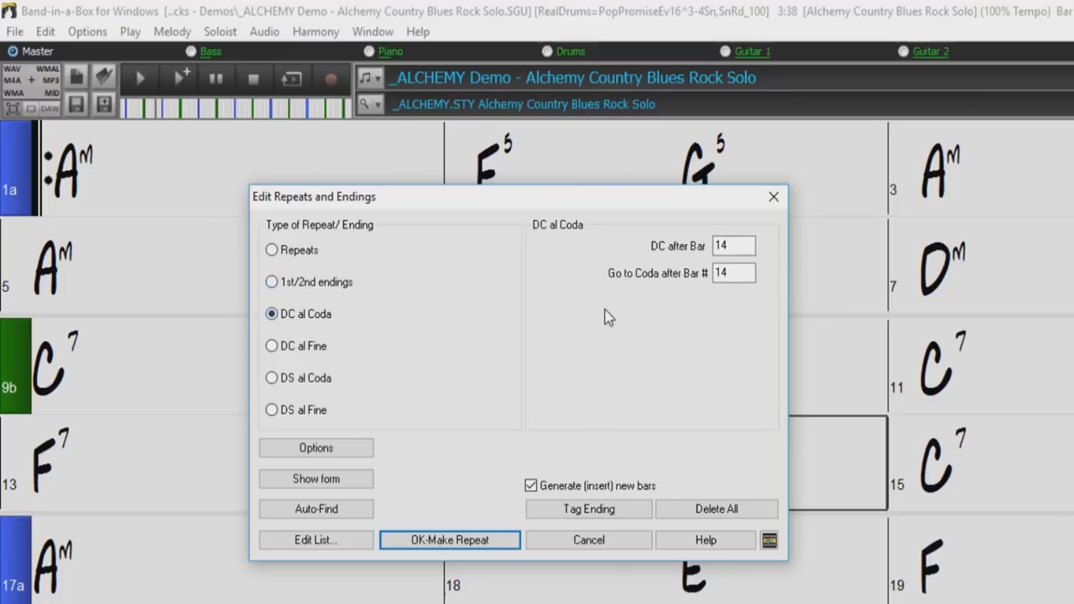
left_click(311, 346)
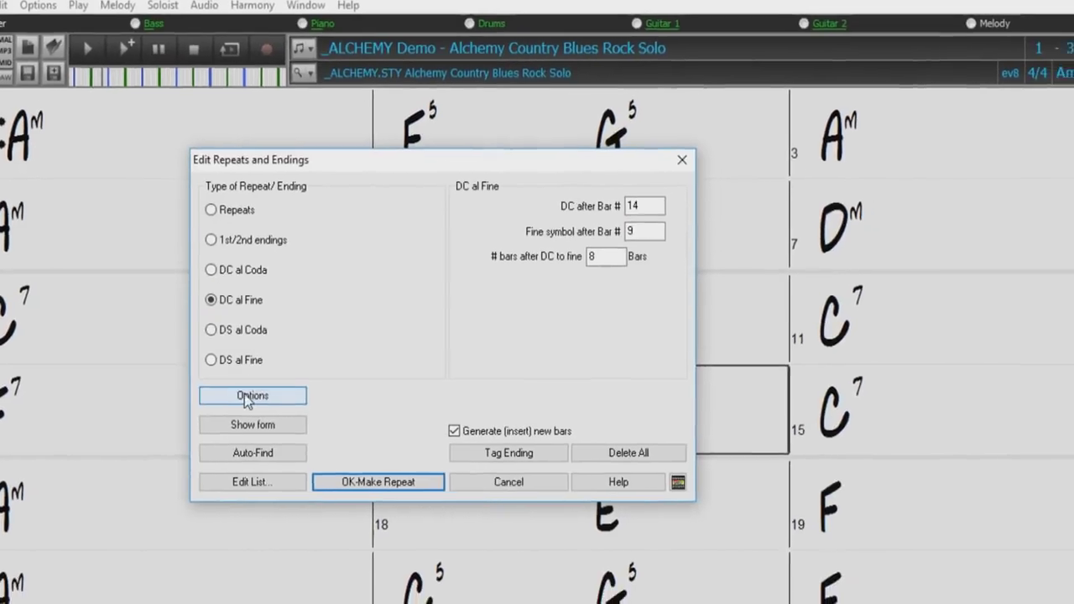
left_click(326, 445)
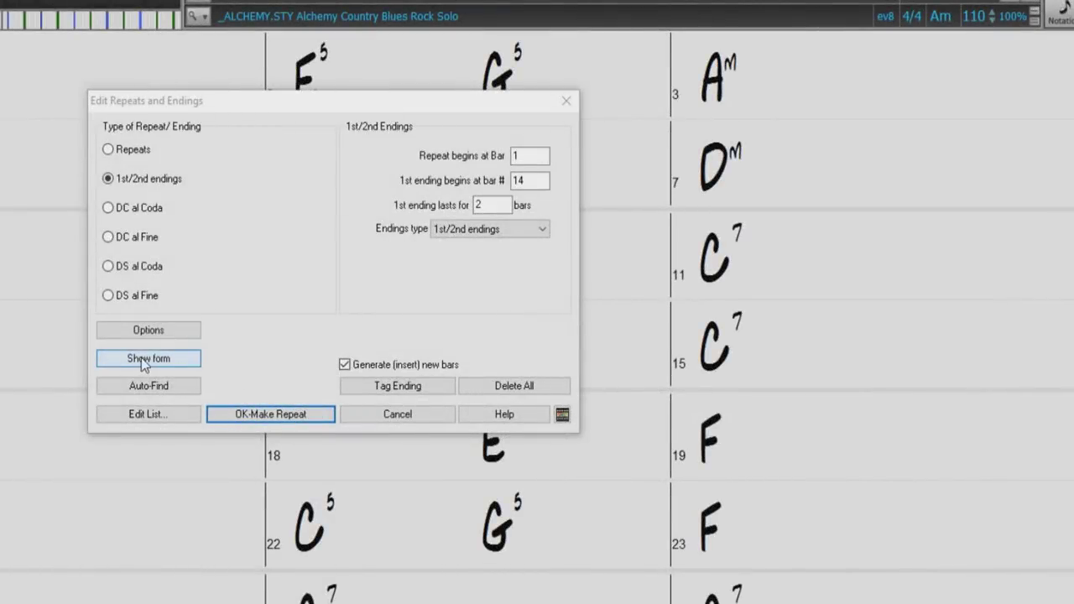
Step: Show the song's form and try to auto-find its repeats
left_click(192, 361)
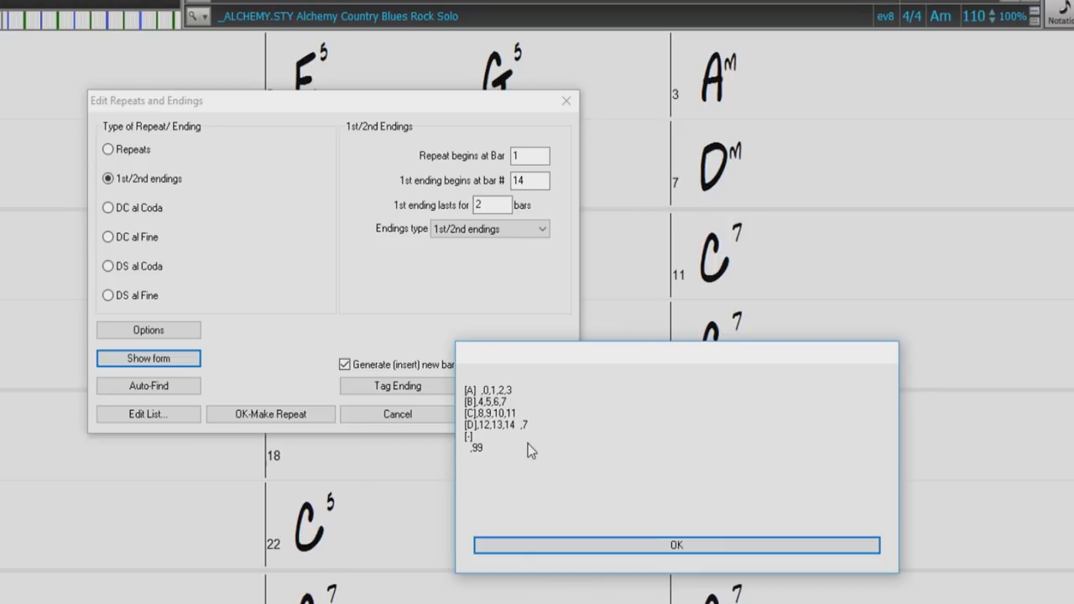
left_click(560, 546)
left_click(179, 391)
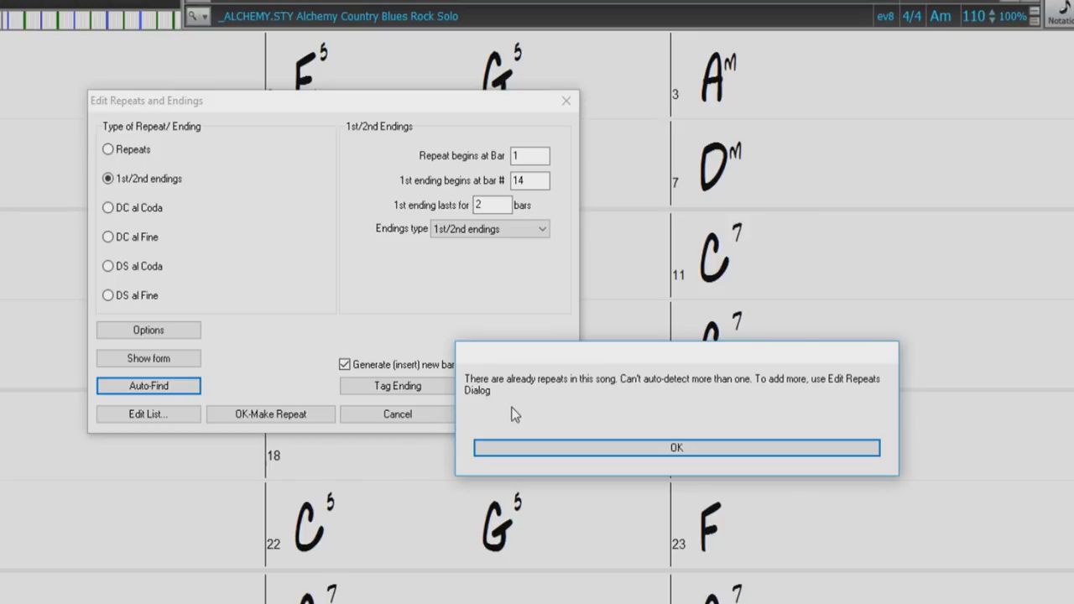
left_click(537, 442)
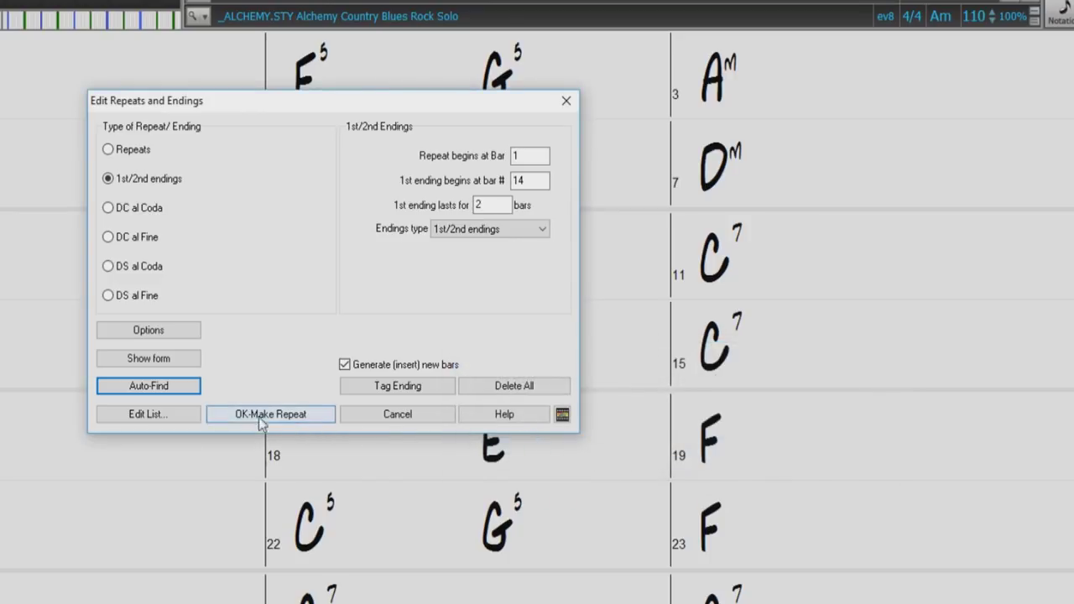
Step: Delete the 1st ending that begins at bar 1 and lasts 8 bars from the list of repeats and endings
left_click(170, 415)
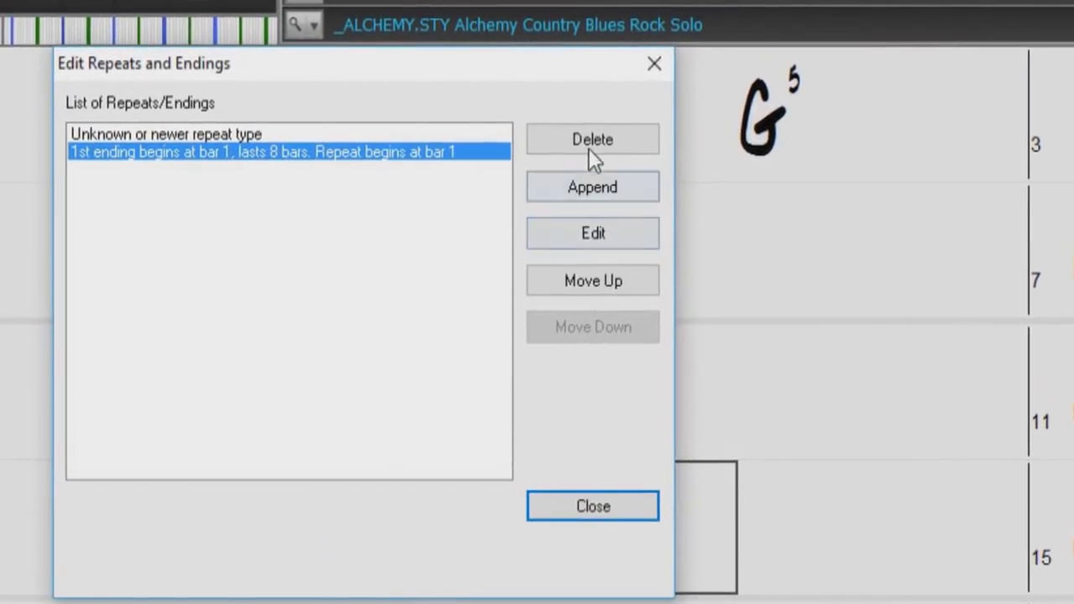
left_click(591, 139)
left_click(564, 498)
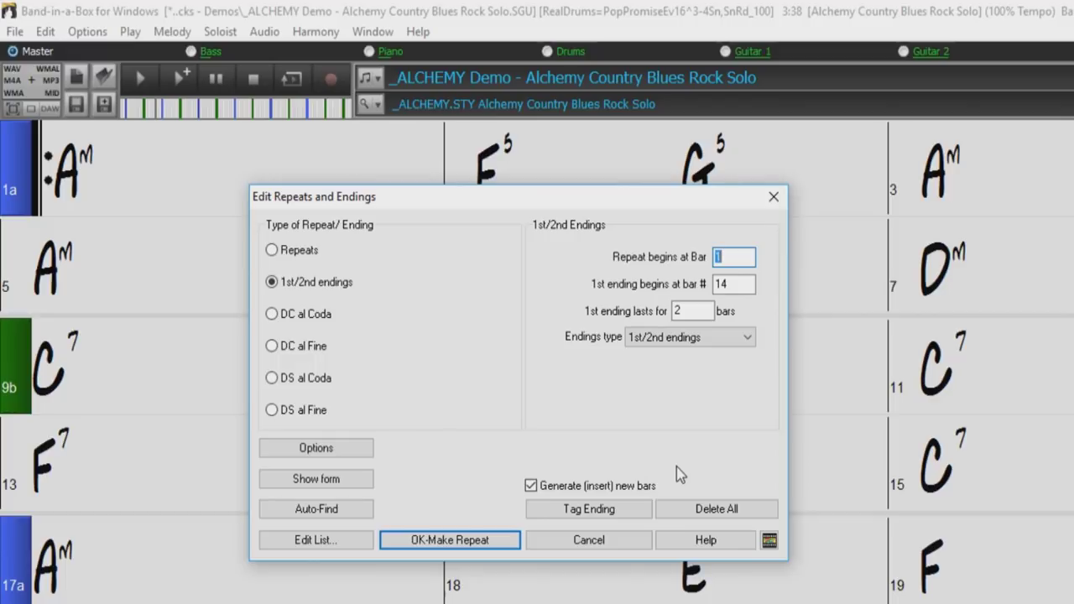
Step: Open the tag ending settings and enable Tag Exists for this song
left_click(599, 511)
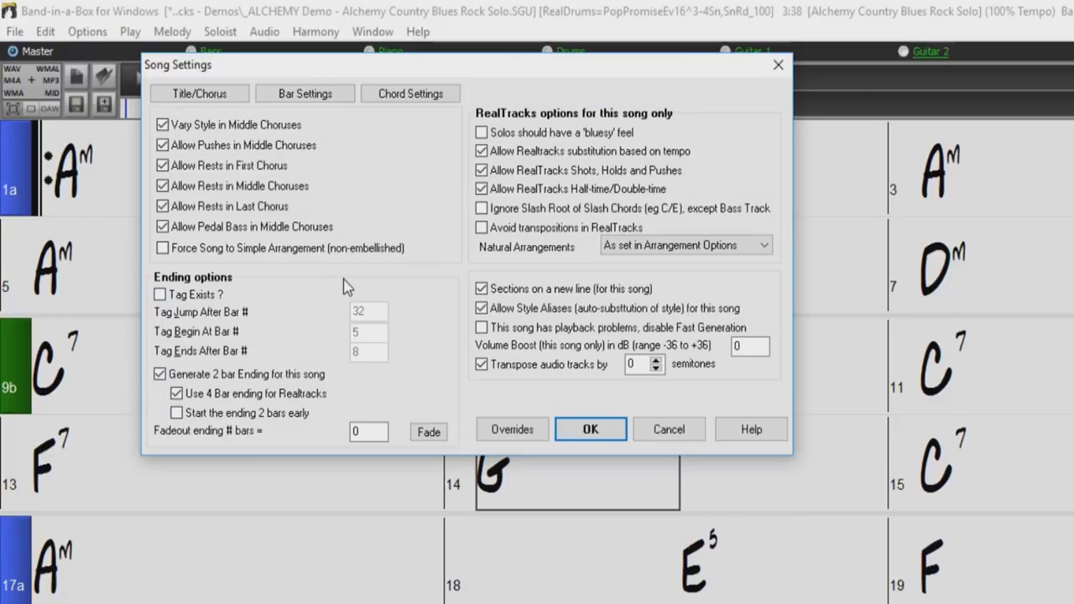
left_click(162, 295)
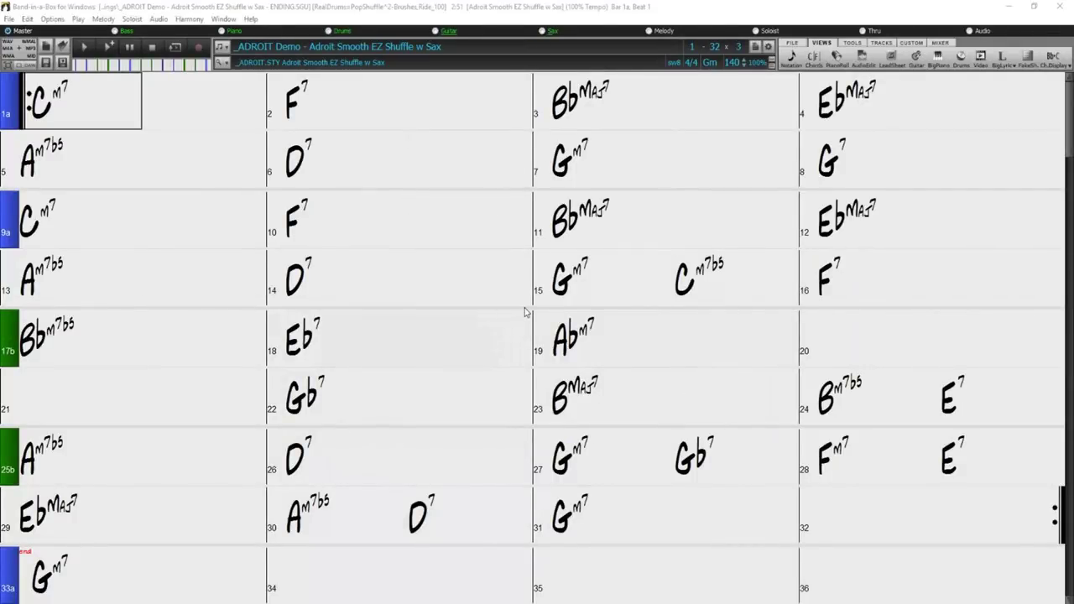
Step: Compare the chords of bars 1–8 with bars 9–16, especially bars 7–8 against bars 15–16
left_click_drag(85, 100, 880, 156)
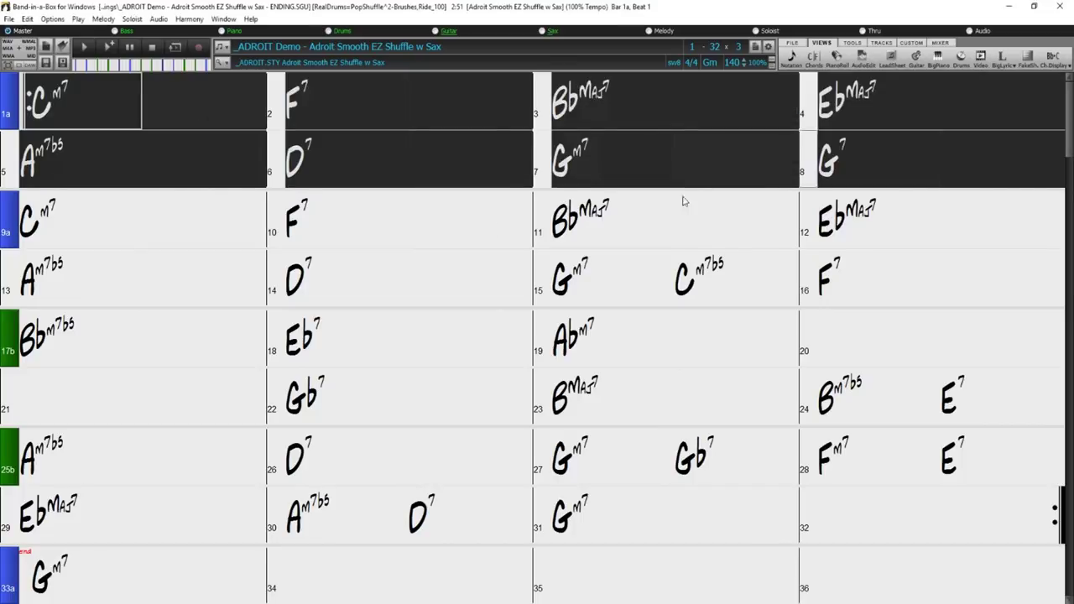
left_click_drag(97, 219, 932, 287)
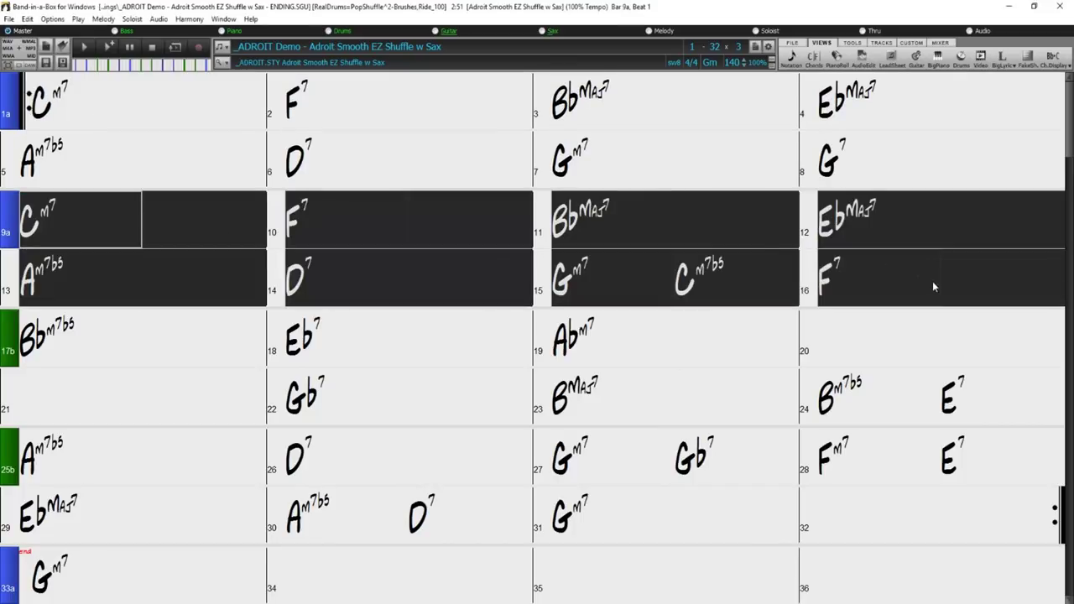
left_click_drag(595, 177, 878, 173)
left_click_drag(609, 288, 892, 288)
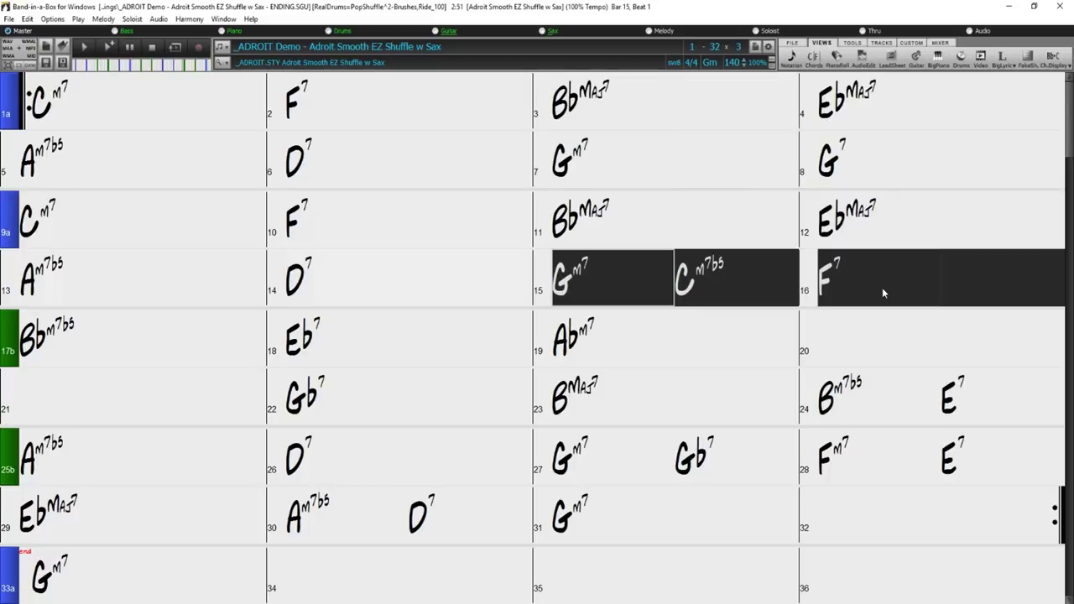
left_click(752, 331)
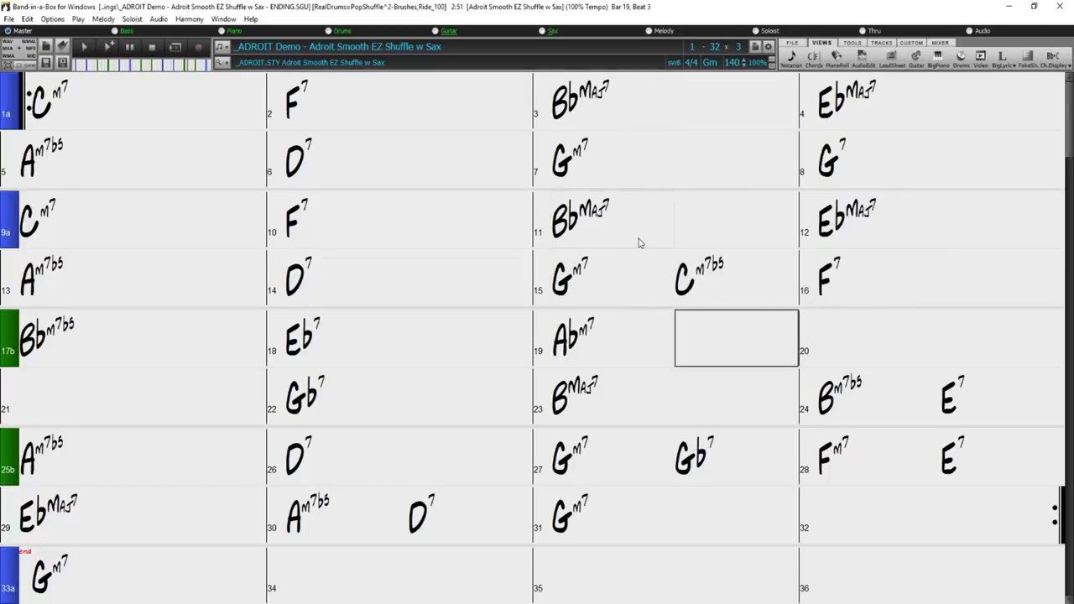
Step: Create 1st/2nd endings with the repeat from bar 1 and a 2-bar 1st ending at bar 7, without generating new bars
left_click_drag(601, 182, 926, 162)
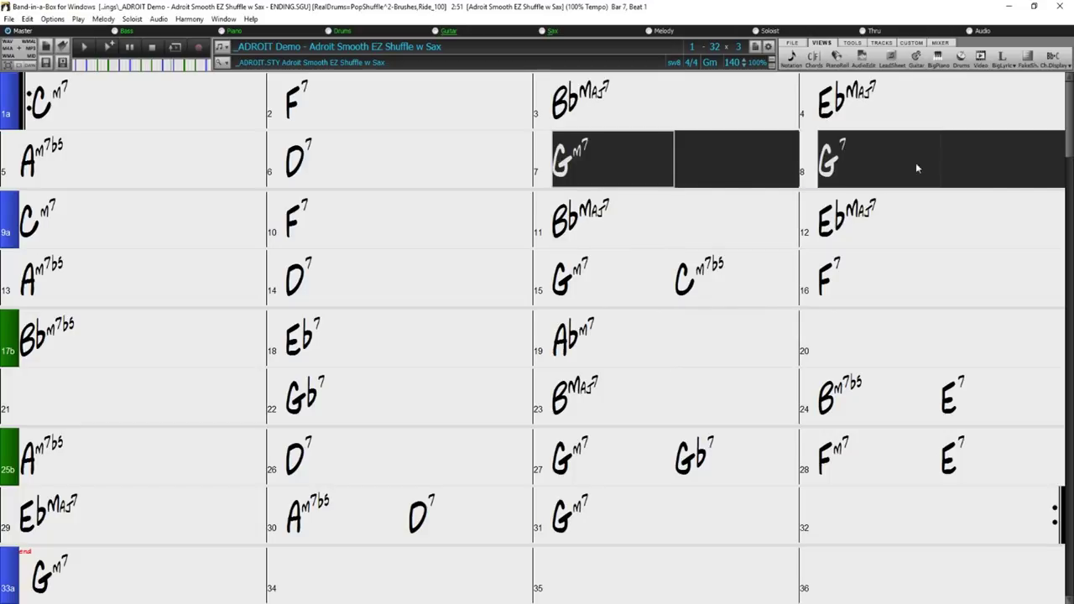
right_click(628, 170)
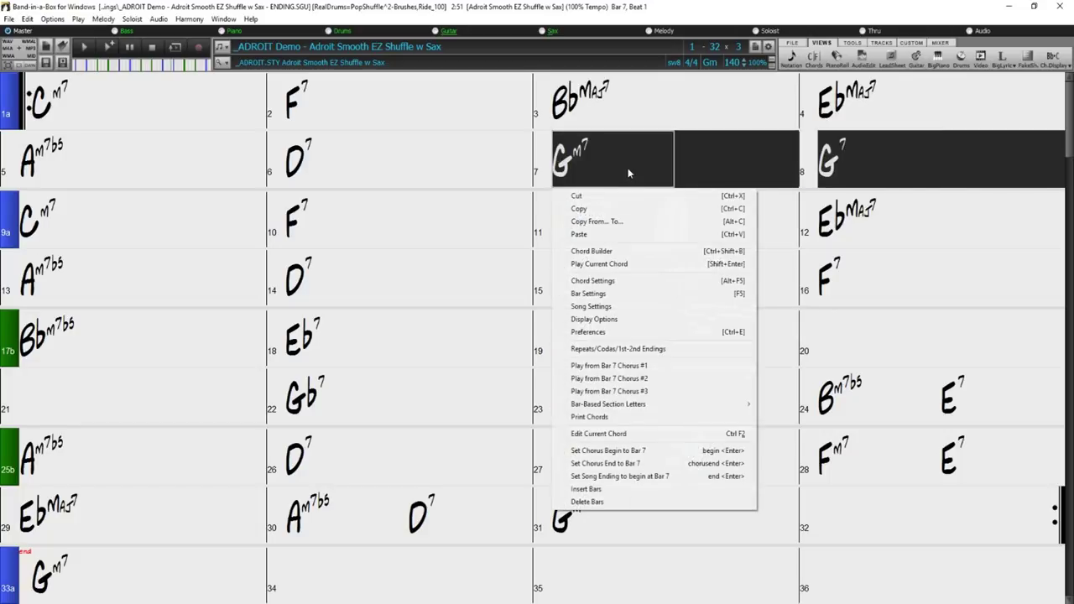
left_click(627, 352)
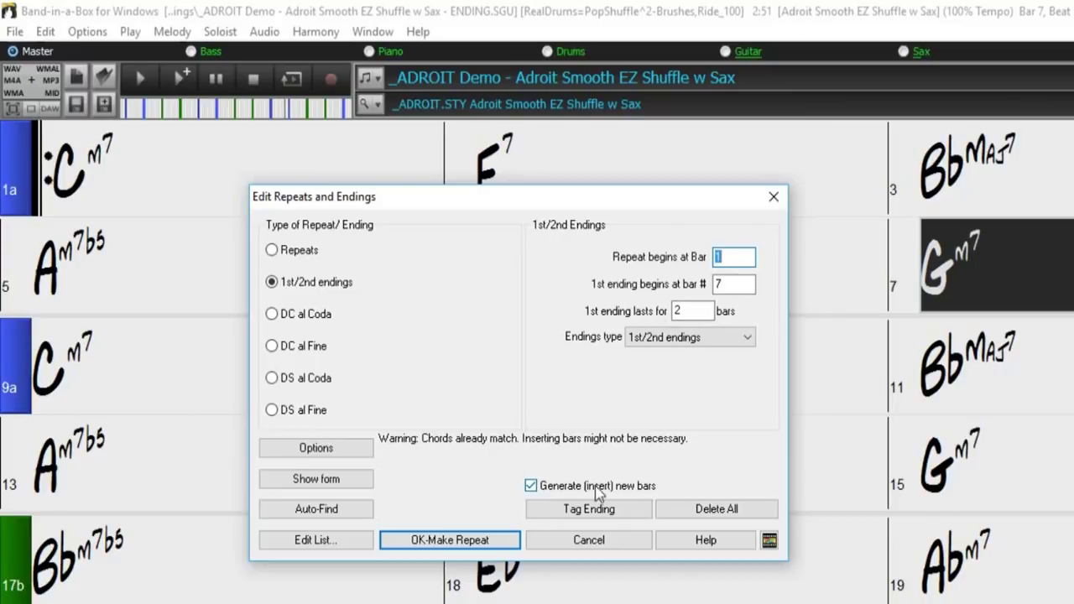
left_click(531, 486)
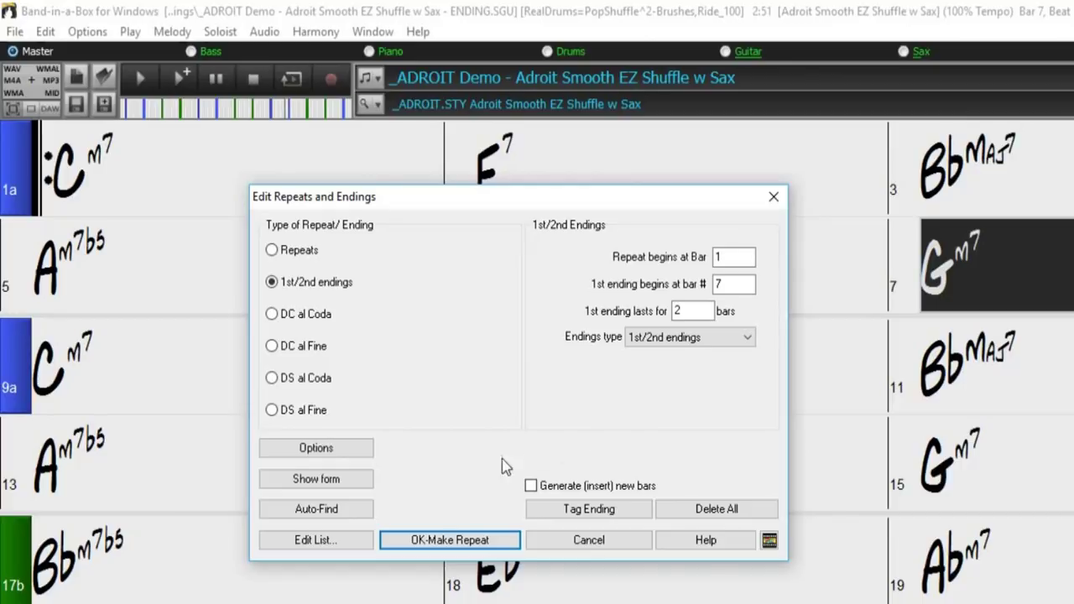
left_click(450, 542)
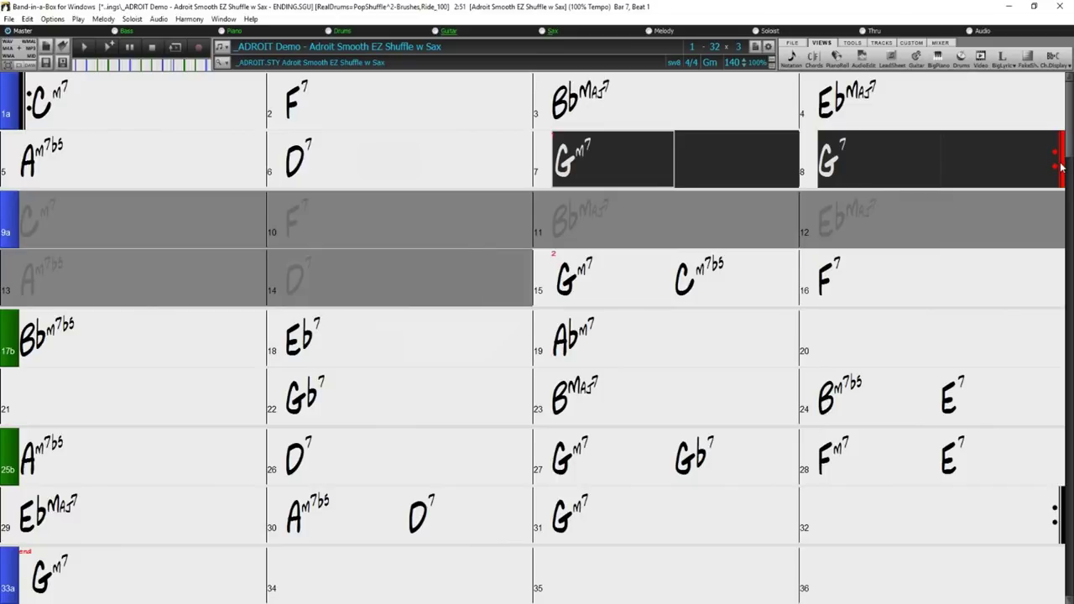
Step: Display the chord sheet in Fakesheet Mode with its 1st/2nd endings
left_click(560, 140)
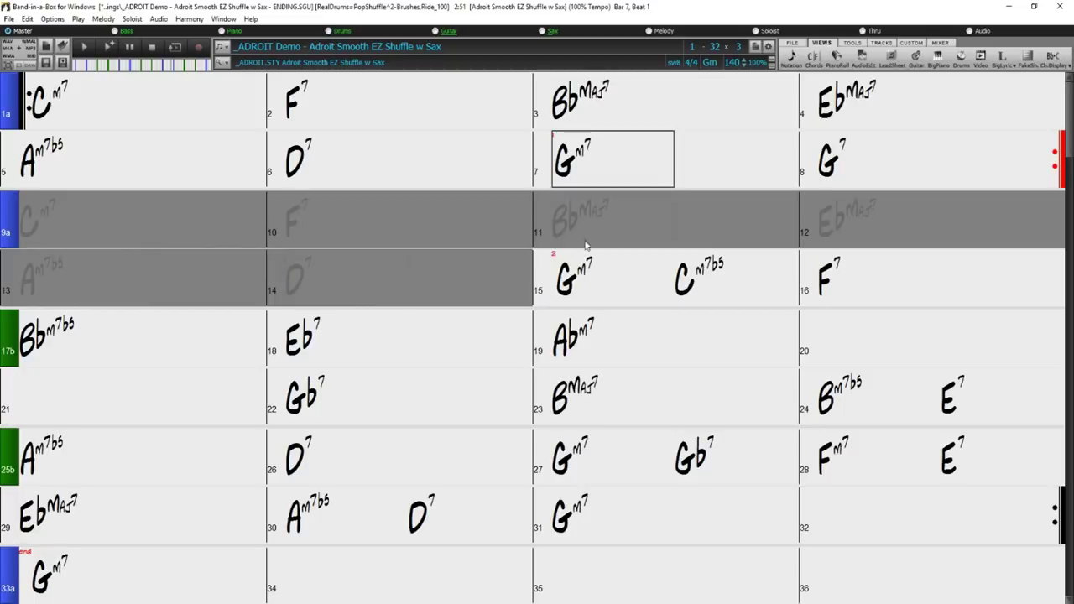
left_click(1029, 58)
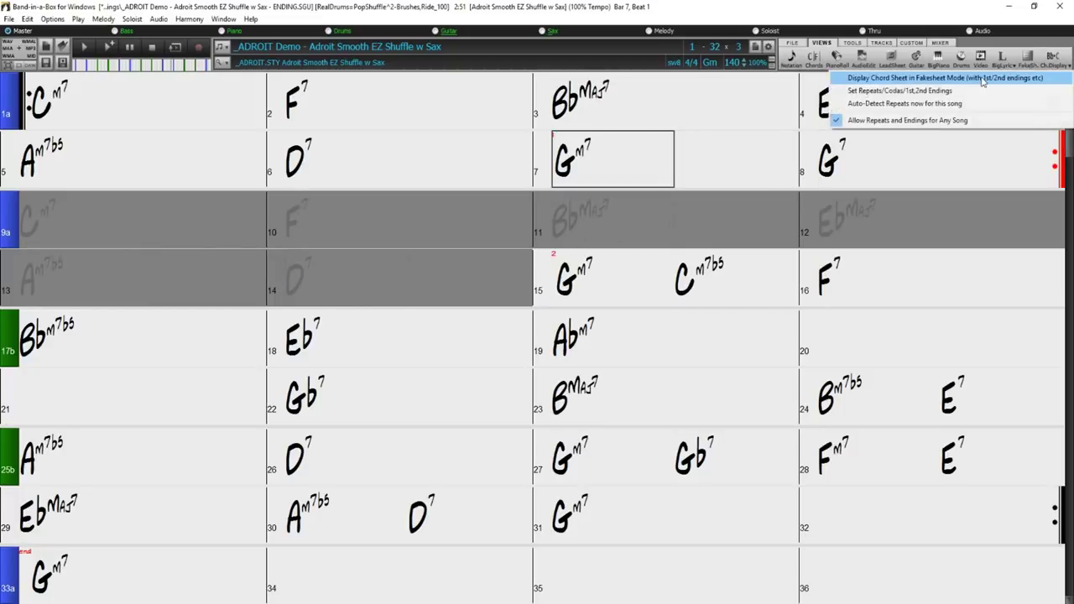
left_click(891, 80)
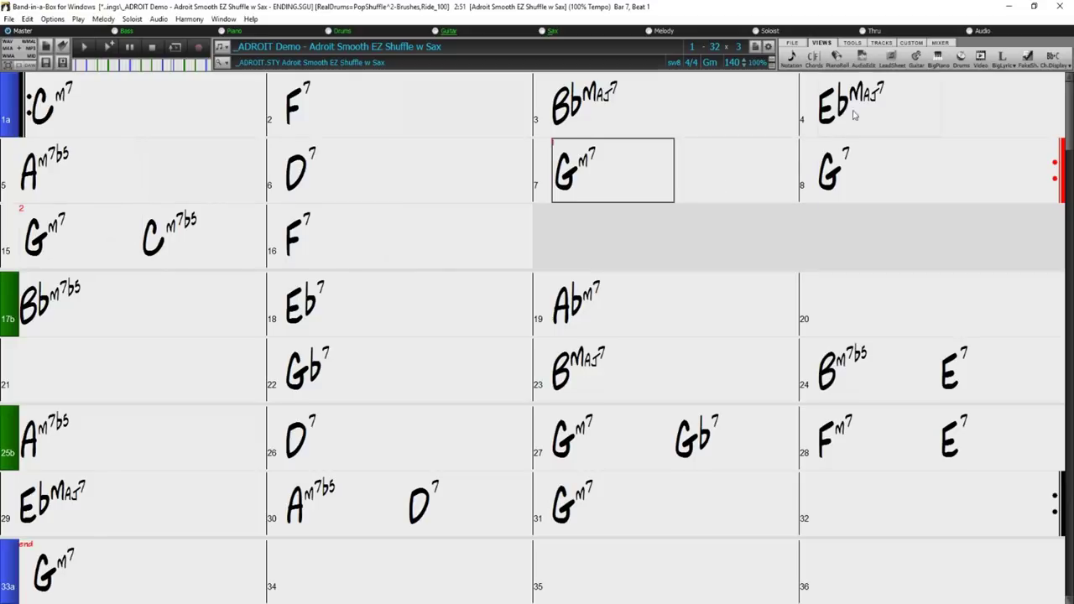
Step: View the song as a lead sheet, toggling Fake Sheet Mode off and on, and return to the chord sheet
left_click(893, 60)
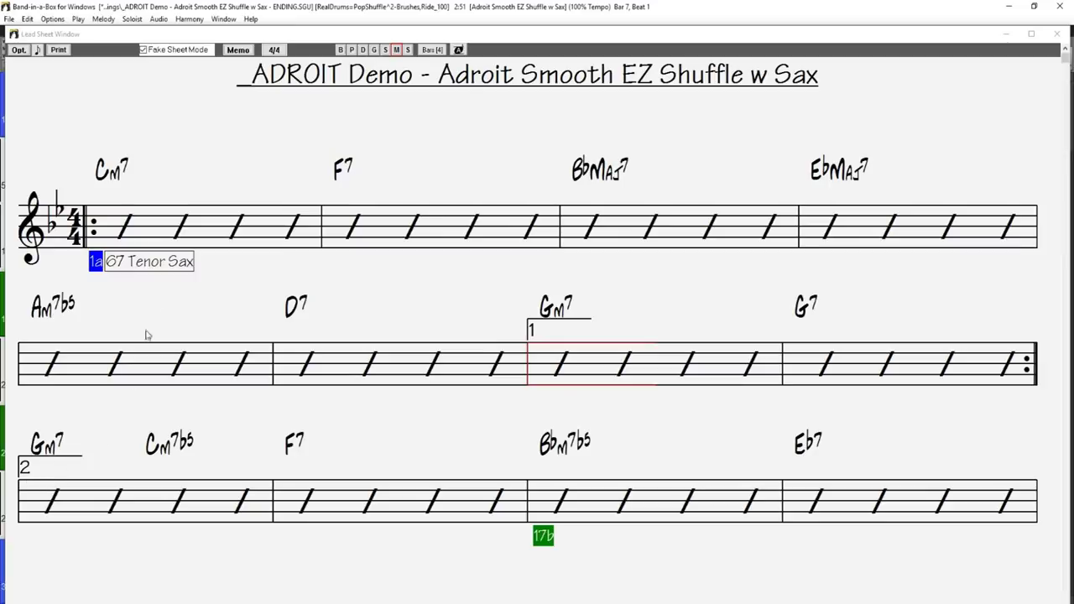
left_click(143, 50)
left_click(142, 51)
left_click(1057, 35)
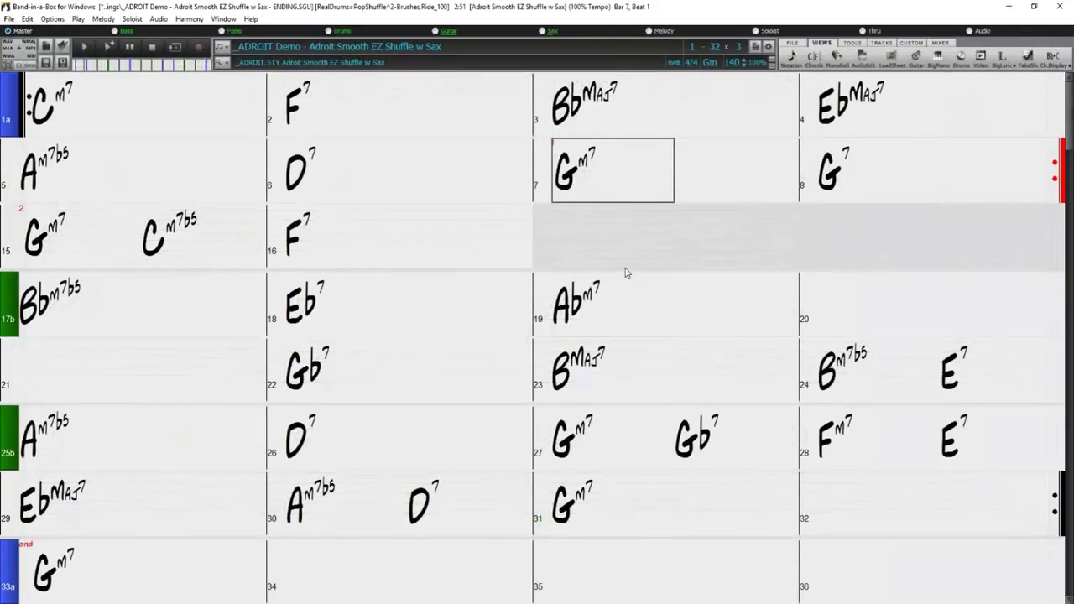
Step: Play the song from bar 1
left_click(80, 122)
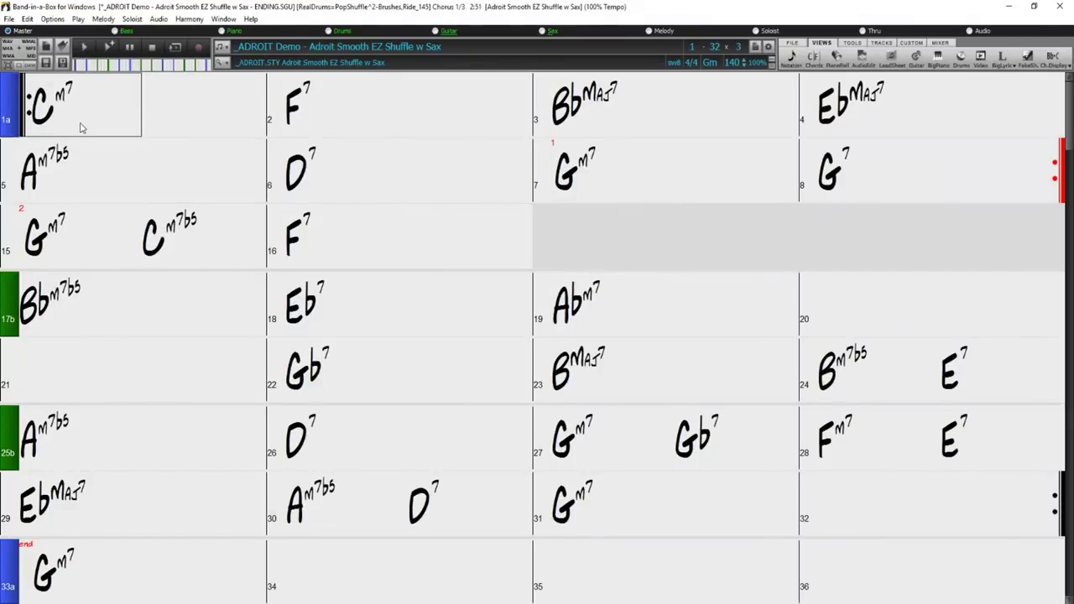
left_click(81, 127)
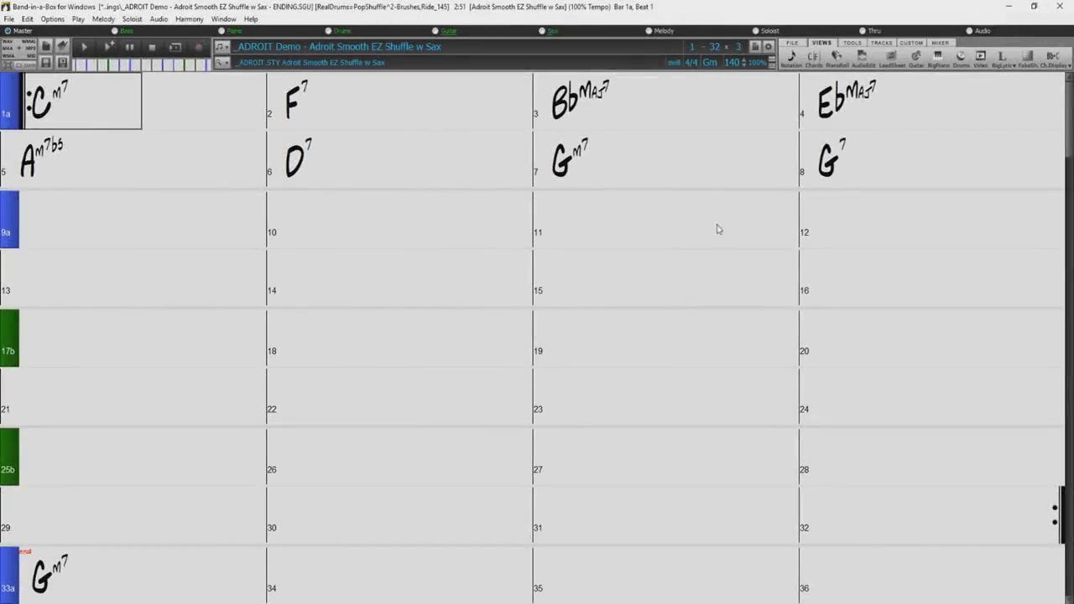
Step: Create 1st/2nd endings repeating from bar 1, with the 1st ending at bar 7 lasting 2 bars, and generate new bars
left_click_drag(149, 113, 865, 171)
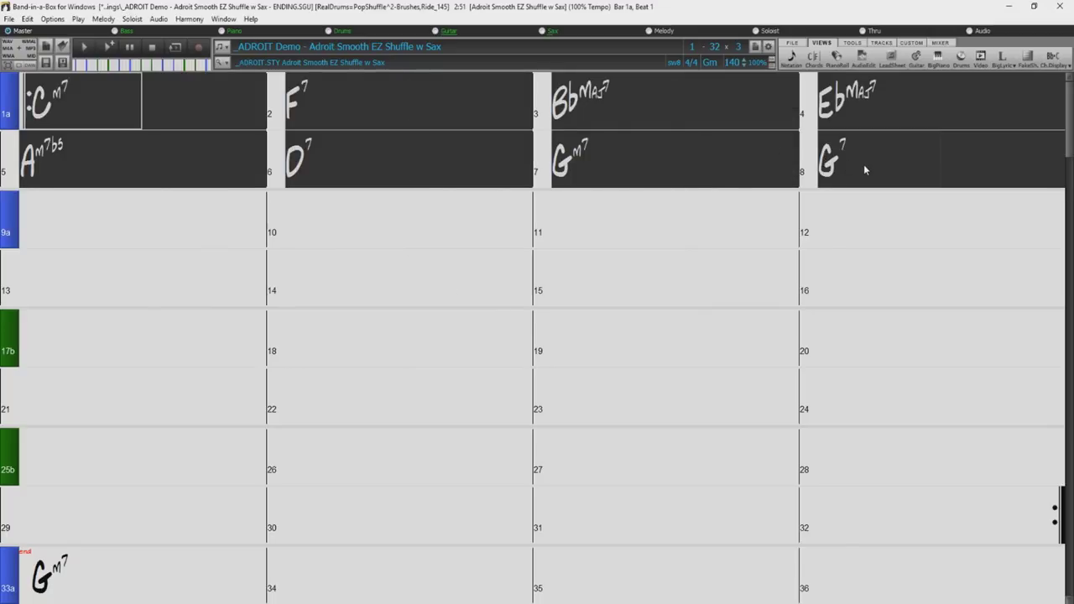
left_click(680, 223)
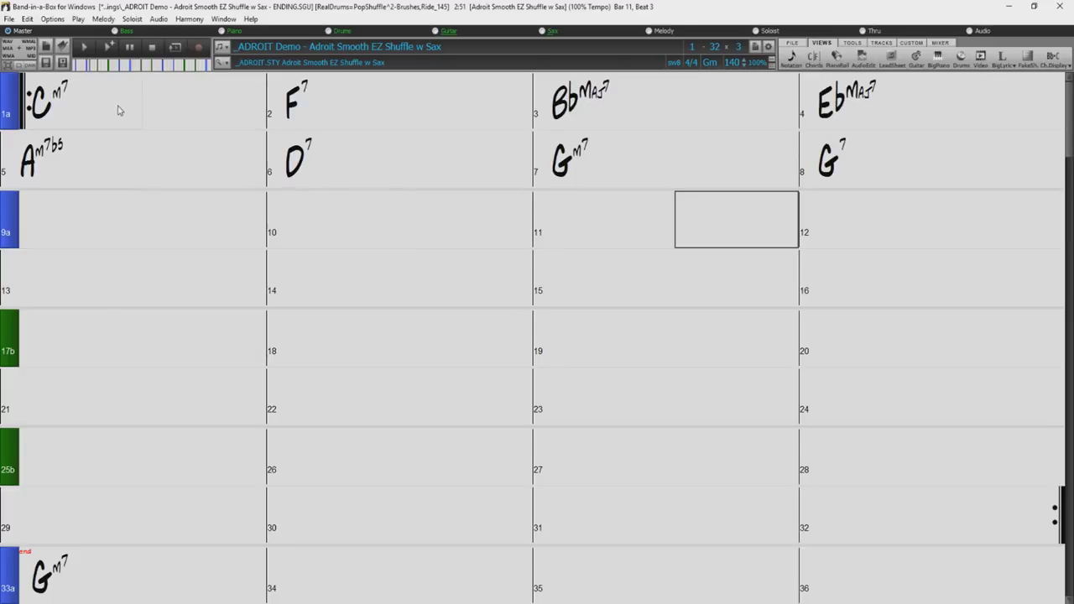
left_click_drag(599, 159, 909, 166)
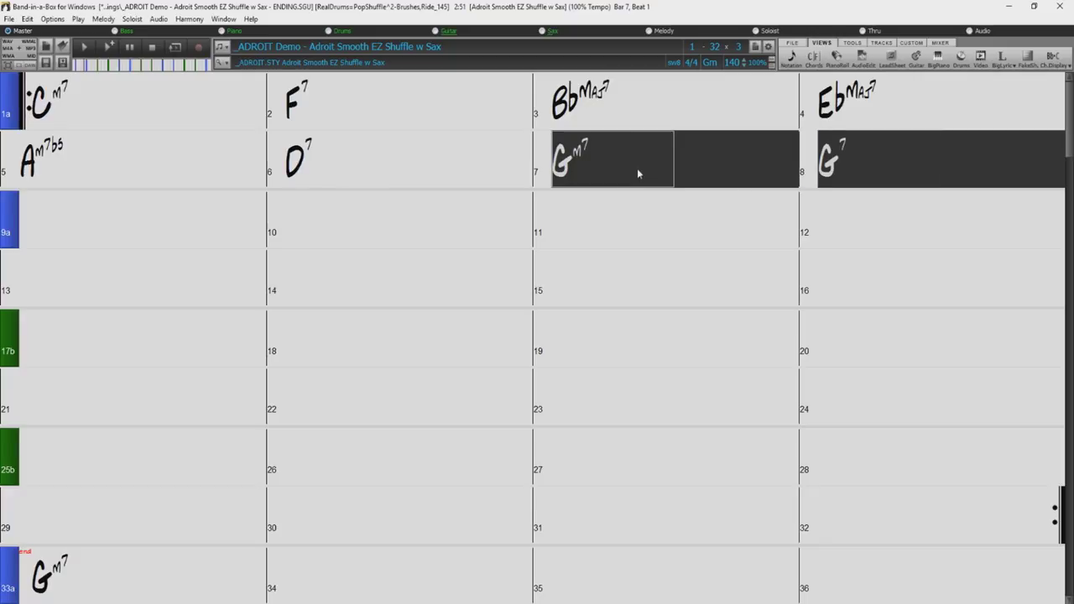
right_click(567, 165)
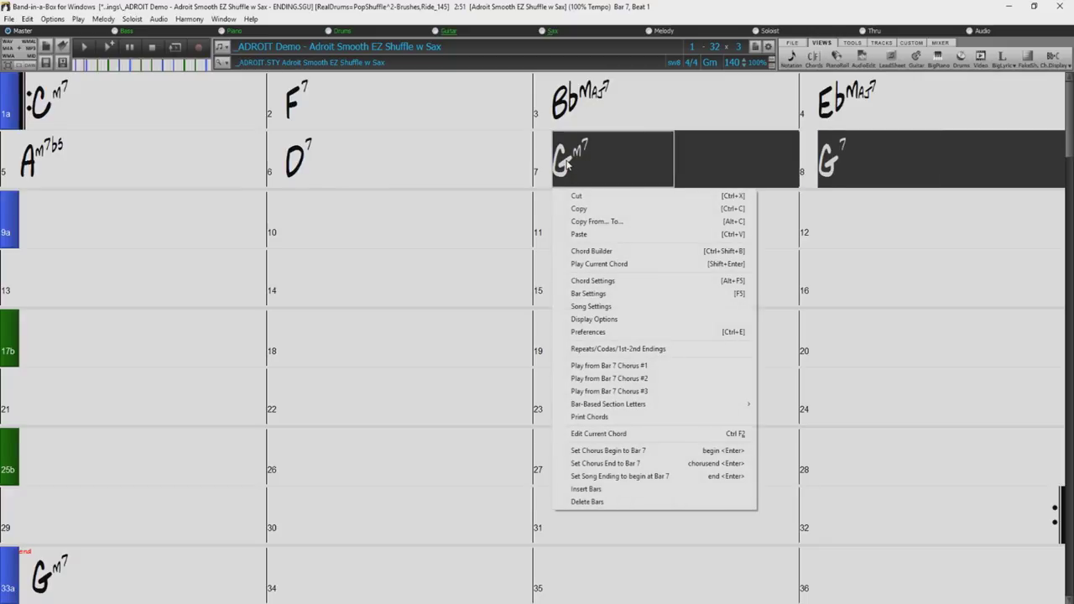
left_click(612, 350)
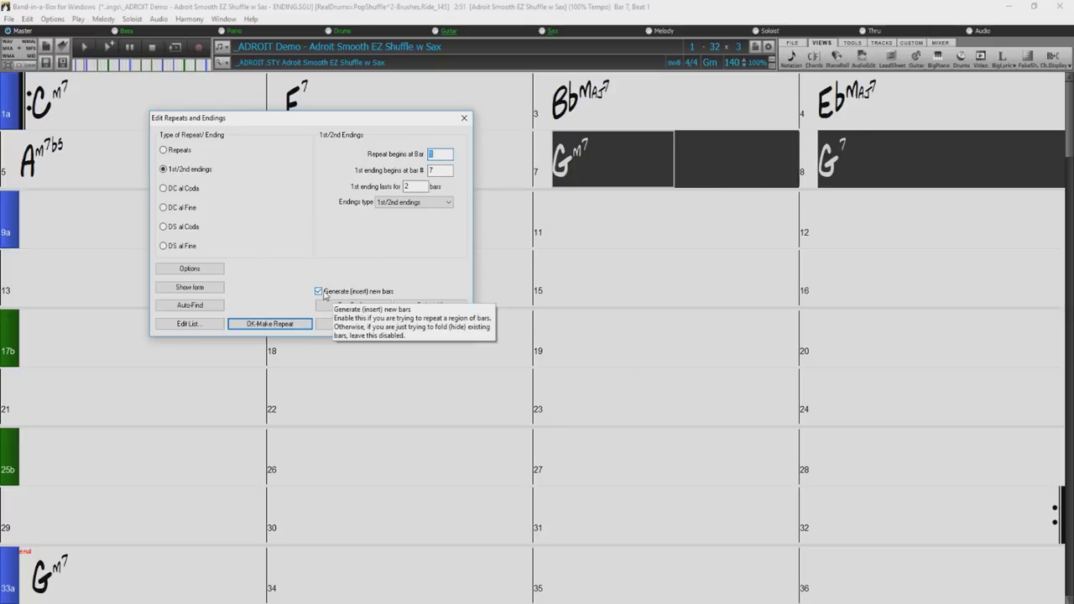
left_click(271, 324)
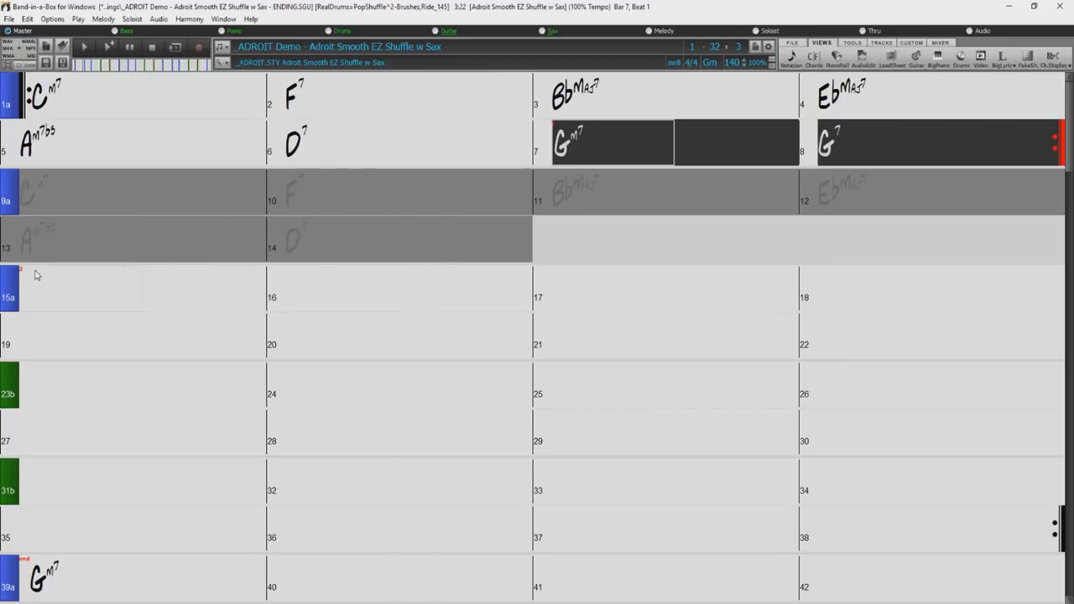
Step: Enter the chords Gm7 and Cm7b5 in bar 15, F7 in bar 16, Bbm7b5 in bar 17, Eb7 in bar 18 and Abm7 in bar 19
left_click(69, 298)
type("Gm7")
key("comma")
type("Cm7b5")
key("Return")
type("F7")
key("Return")
type("b")
key("Return")
type("Bbm7b5")
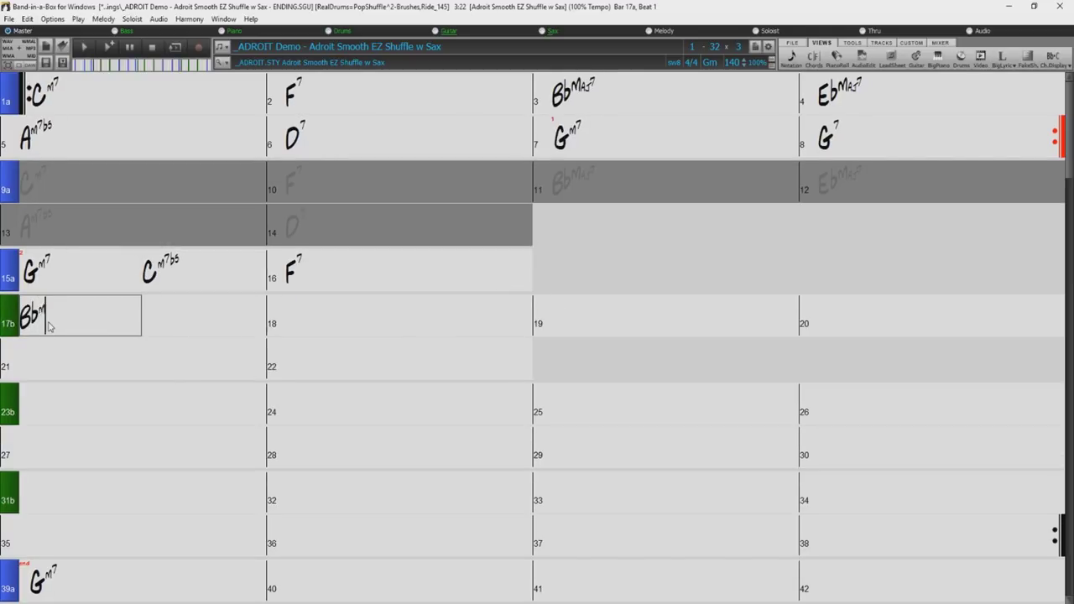
key("Return")
type("Eb7")
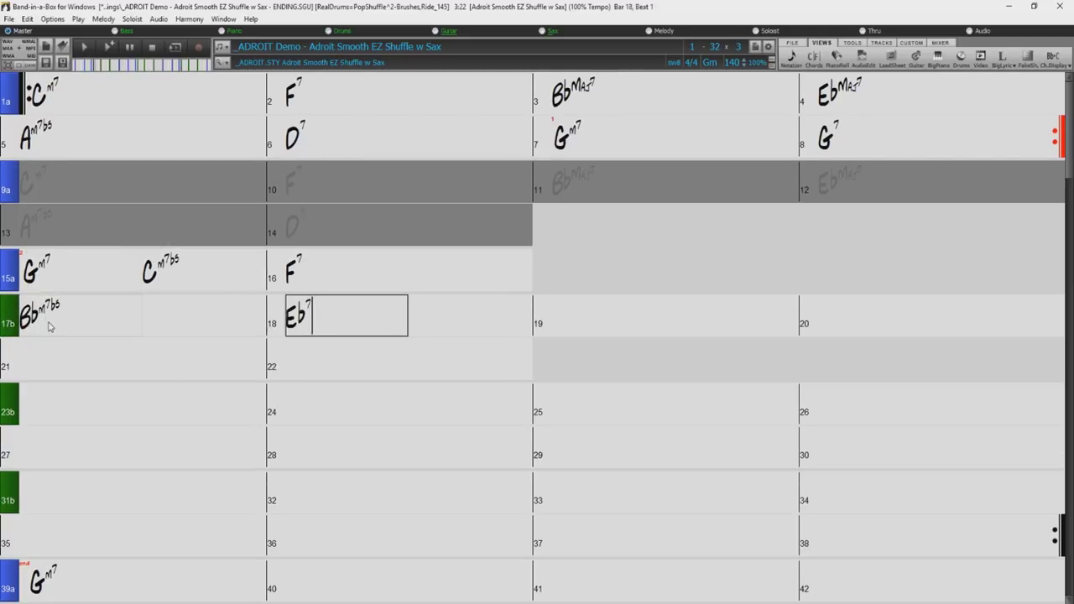
key("Return")
type("Abm7")
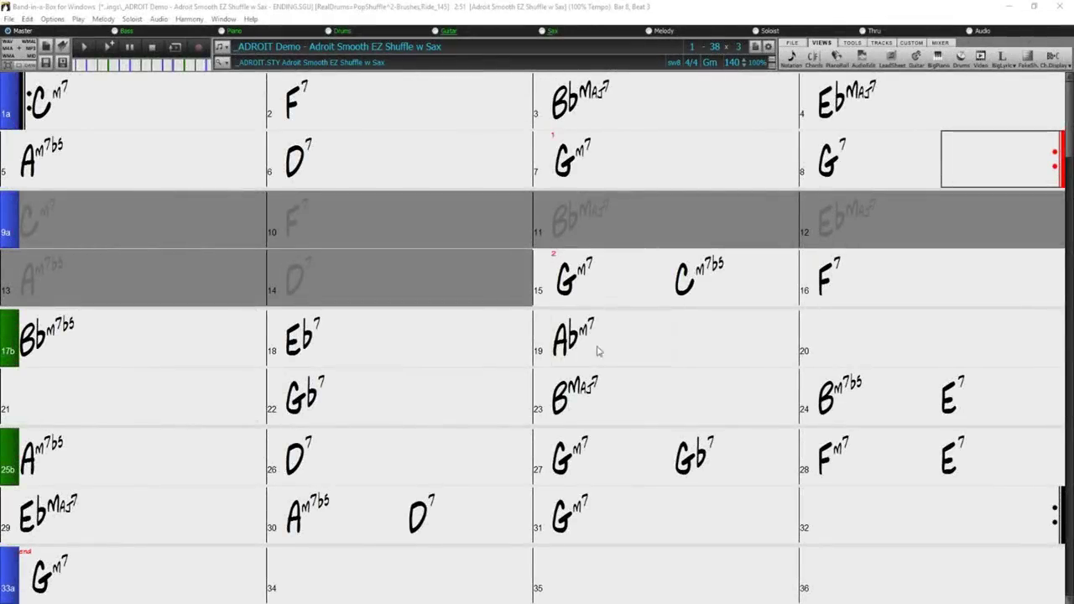
Step: Check the Fakesheet display options without changing them, and play the song with its generated 1st/2nd endings
left_click(1025, 59)
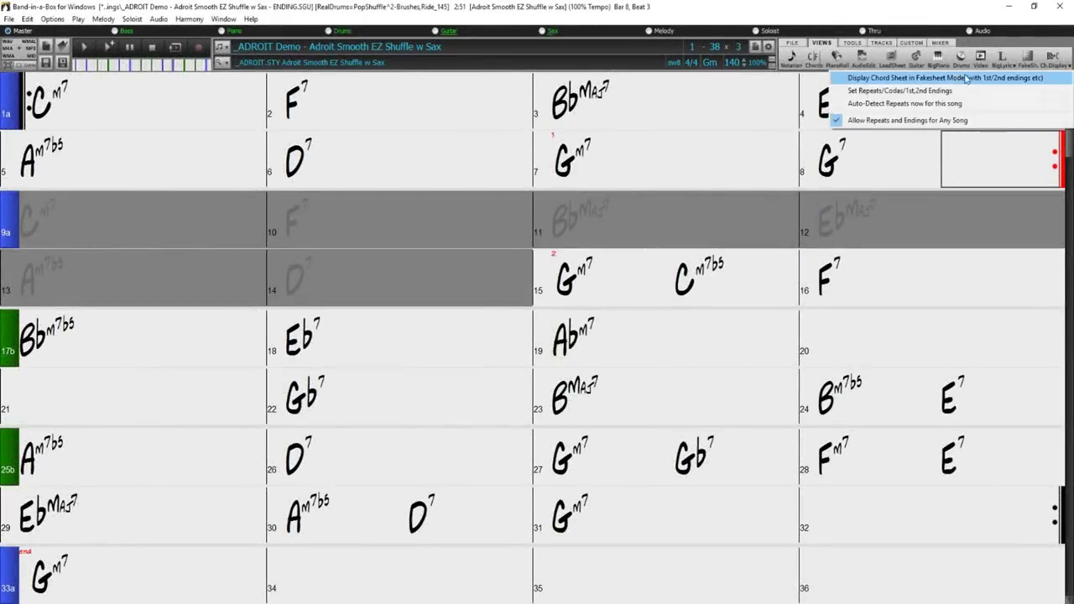
left_click(792, 88)
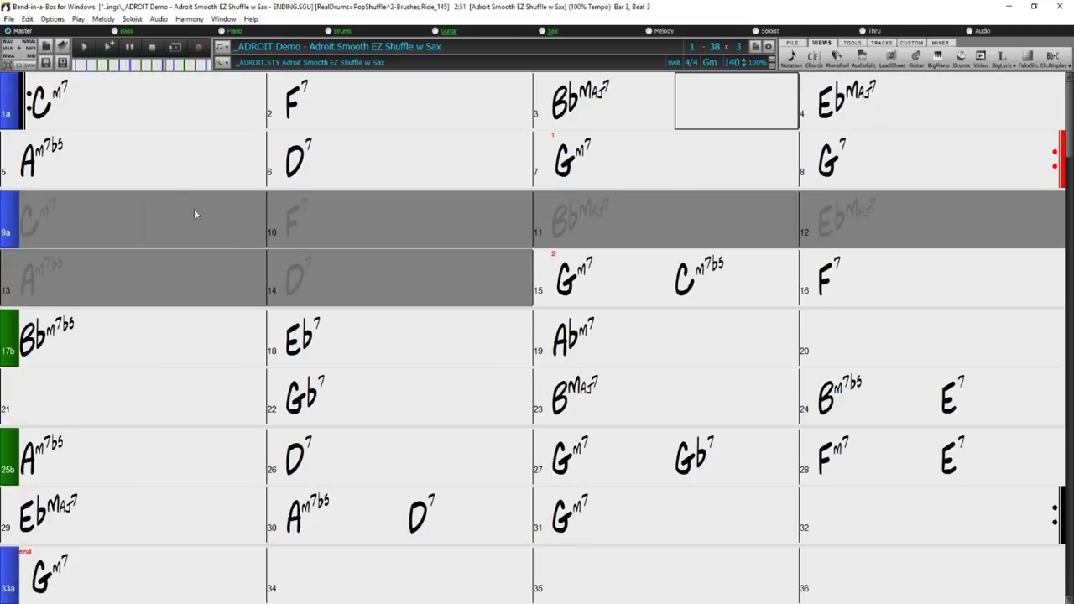
left_click(84, 47)
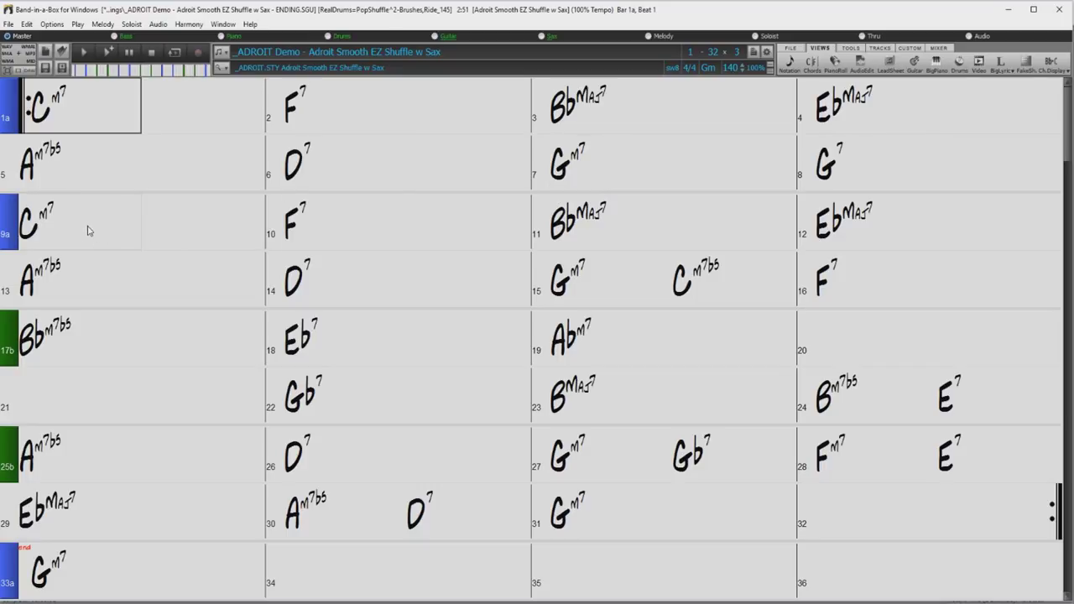
Step: Insert a copy of bars 1–4 at bar 9 and create a DC al Coda after bar 8, going to Coda after bar 4, without generating new bars
left_click_drag(72, 106, 888, 104)
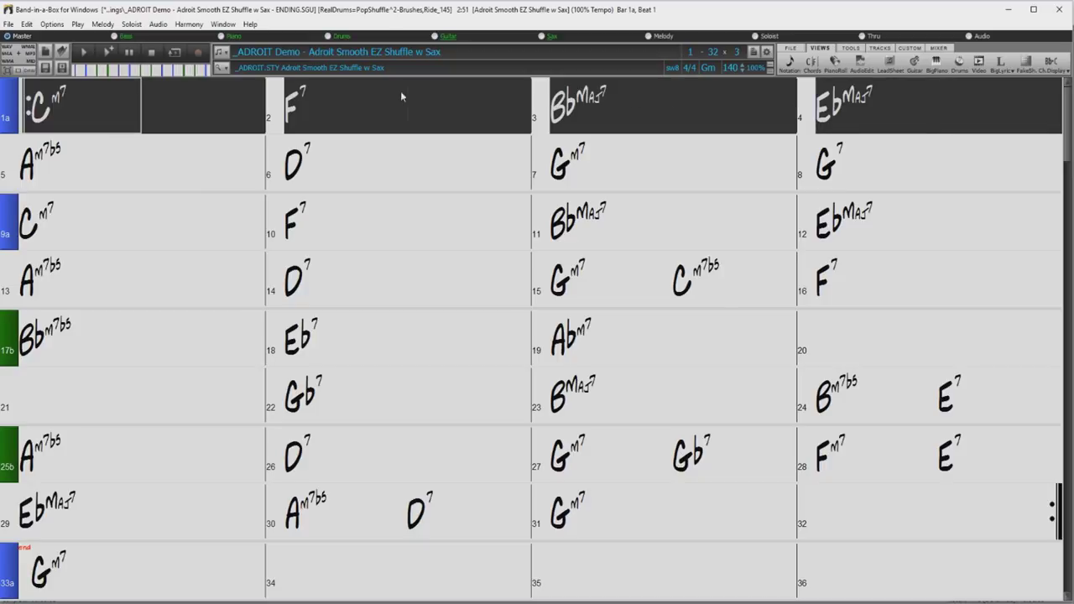
left_click_drag(14, 104, 13, 216)
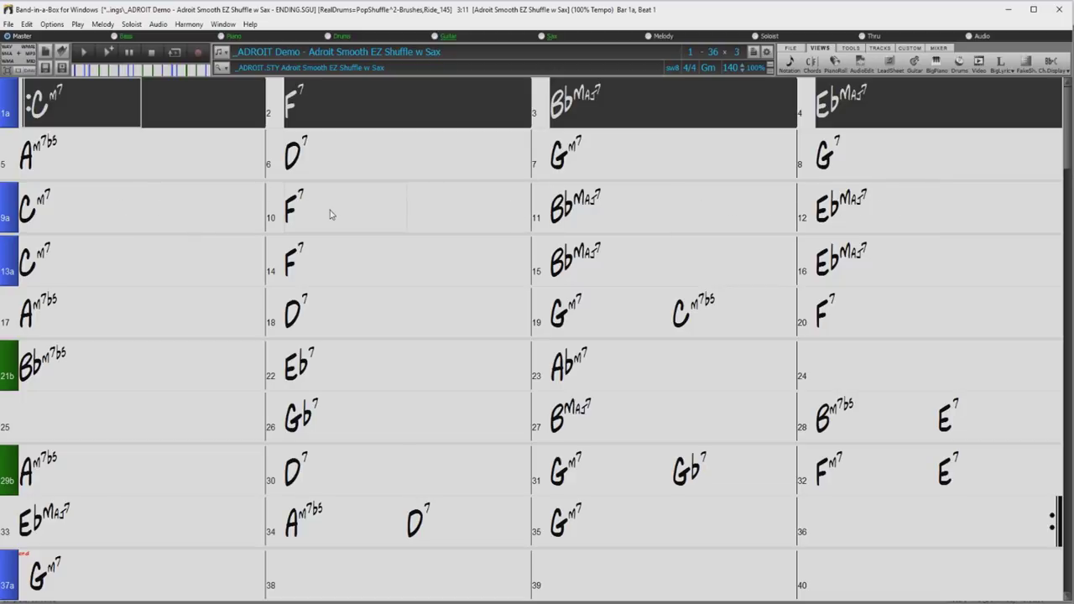
right_click(48, 116)
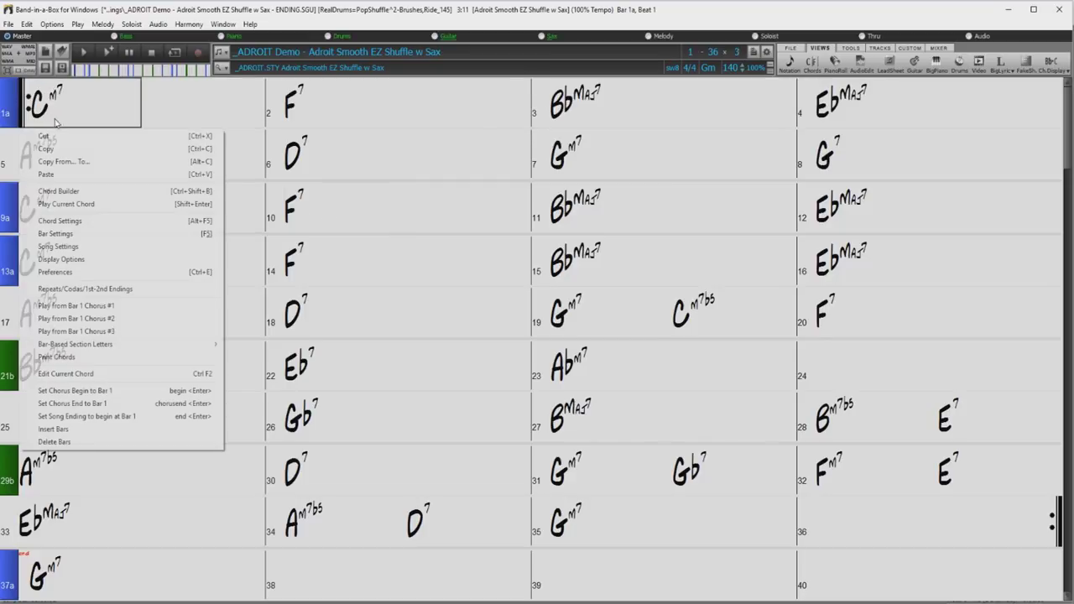
left_click(95, 290)
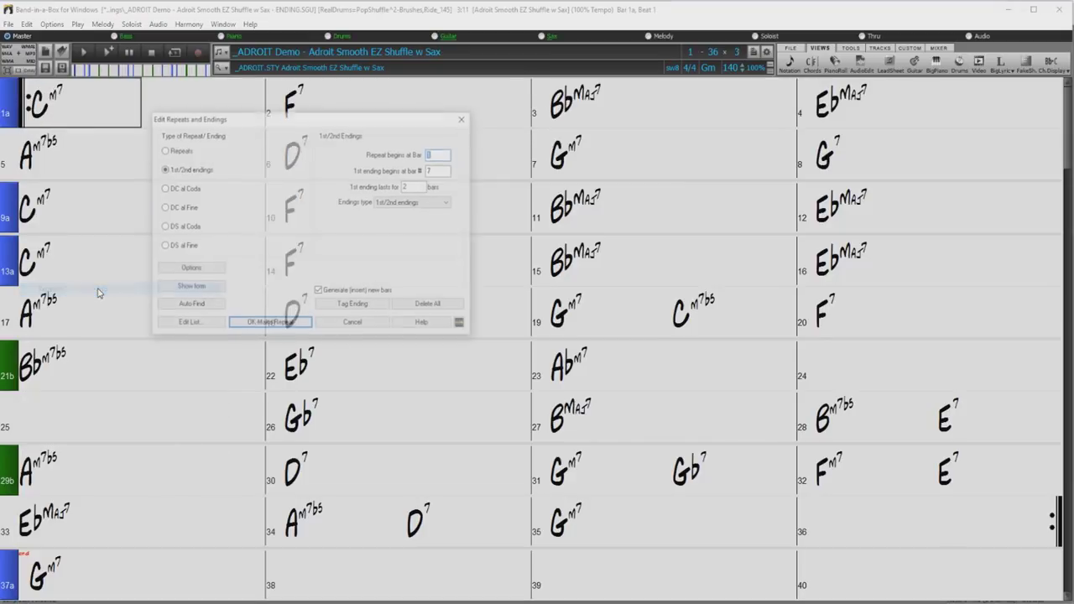
left_click(163, 190)
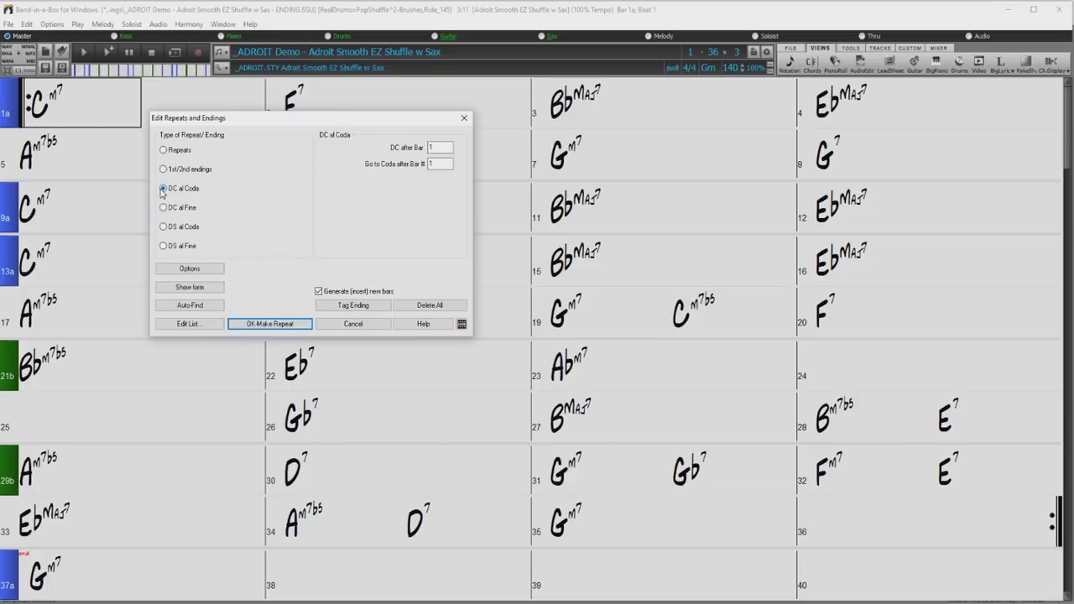
double_click(437, 147)
type("8")
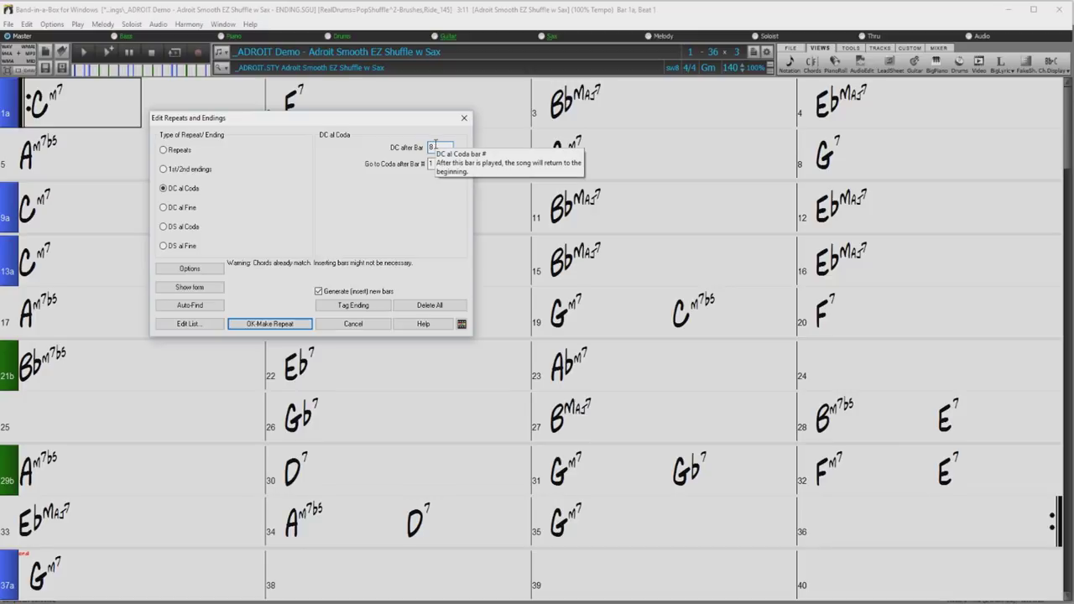
key("Tab")
type("4")
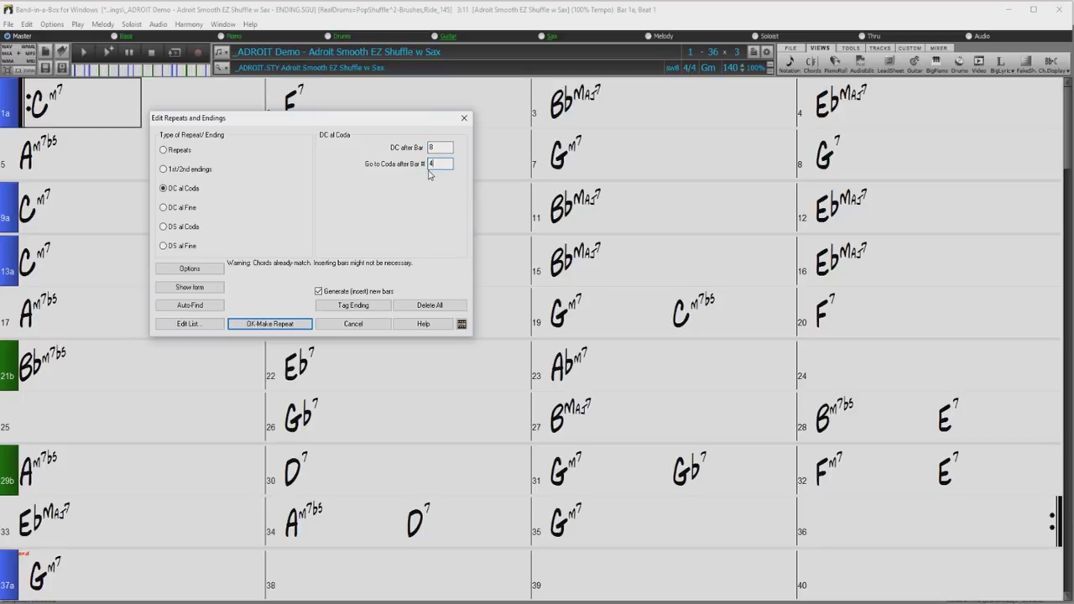
left_click(319, 292)
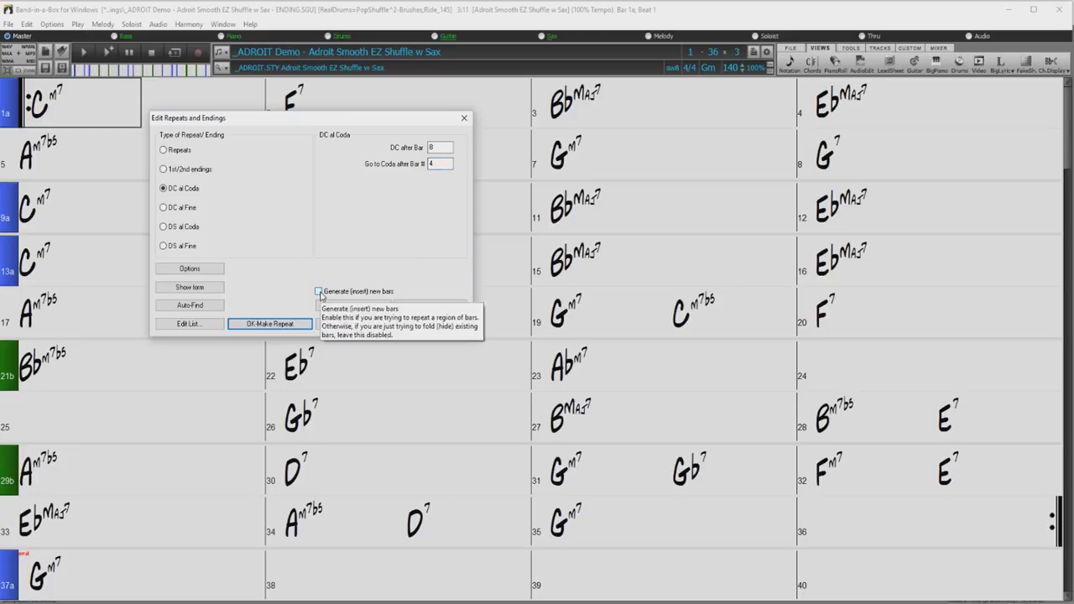
left_click(263, 326)
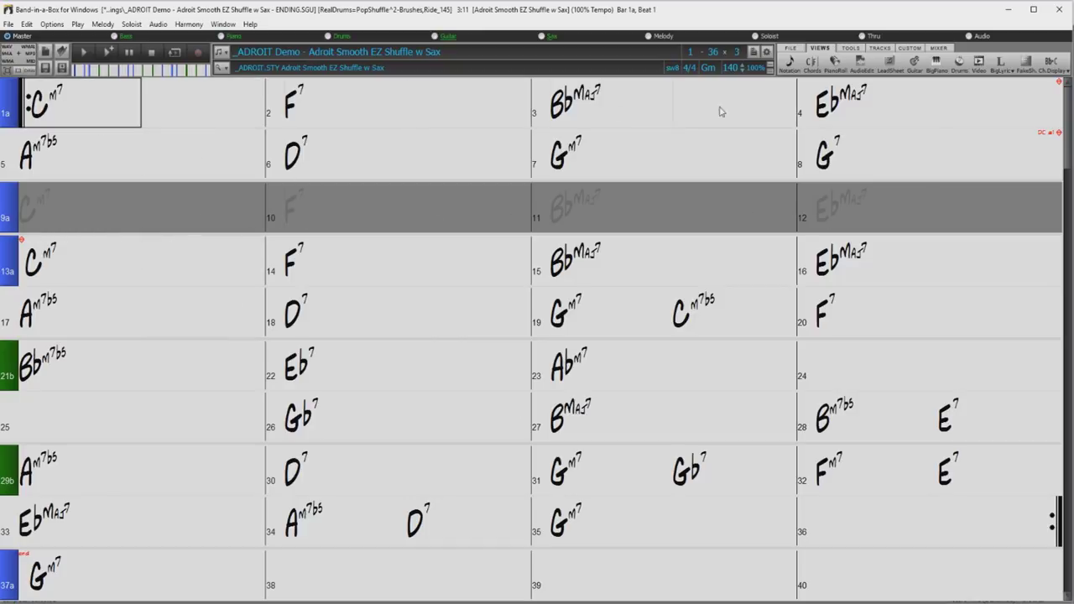
Step: Display the chord sheet in Fakesheet Mode with the DC al Coda and play the song
left_click(1025, 64)
left_click(962, 82)
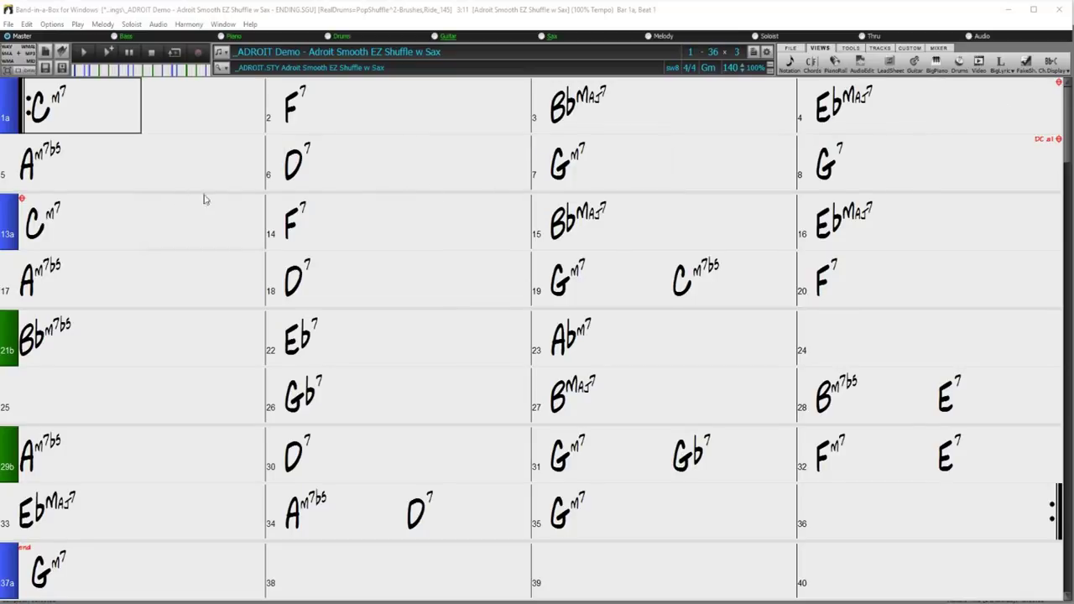
mouse_move(28, 205)
left_click(84, 53)
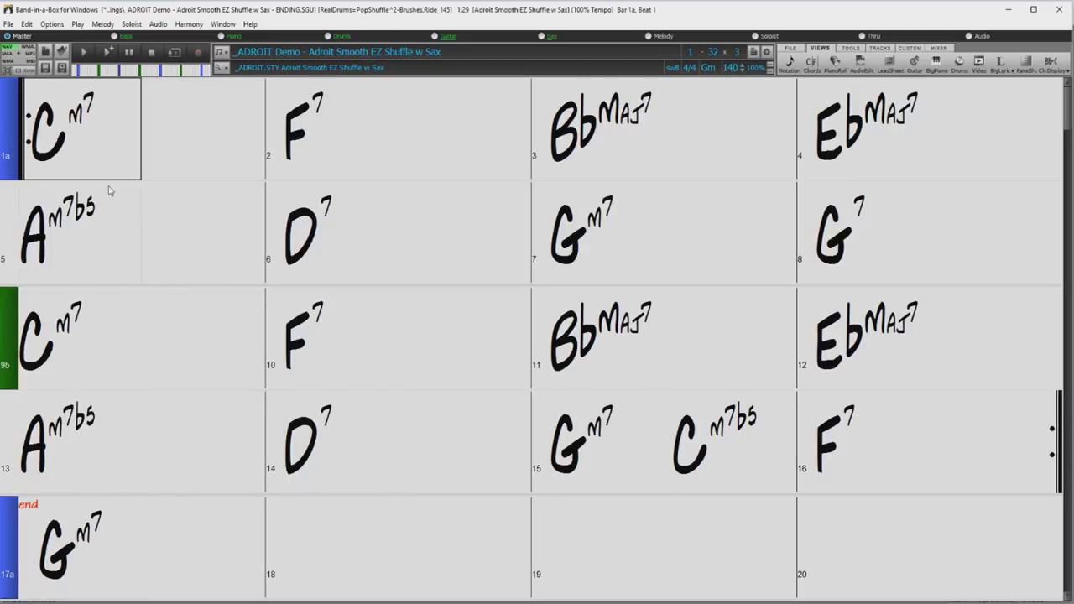
Step: Insert a copy of bars 1–4 at bar 17 and create a DC al Fine after bar 16, with Fine after bar 4, without generating new bars
left_click_drag(76, 139, 874, 148)
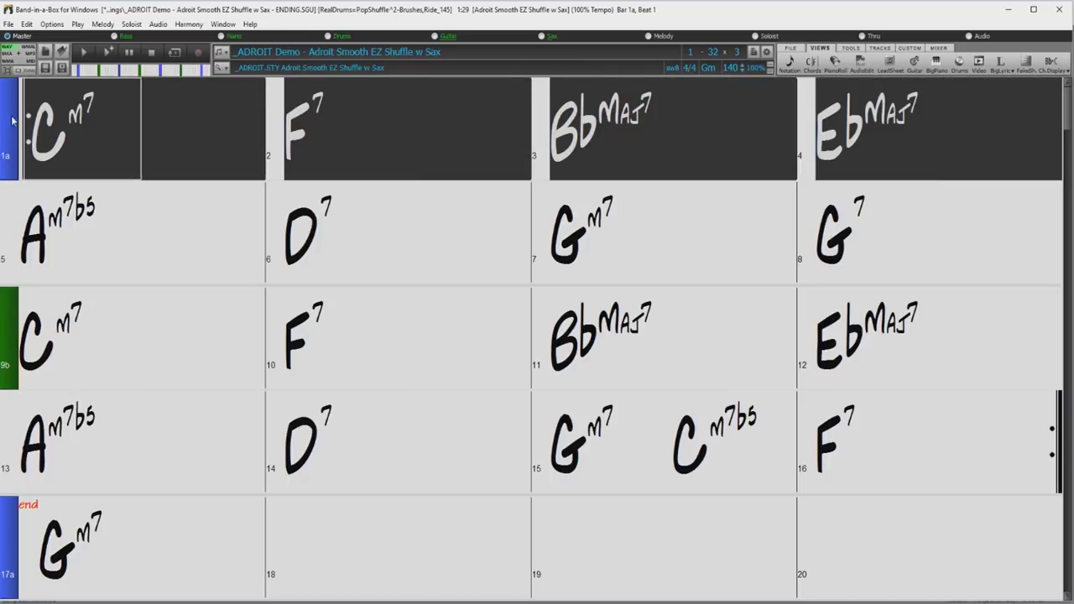
left_click(14, 524)
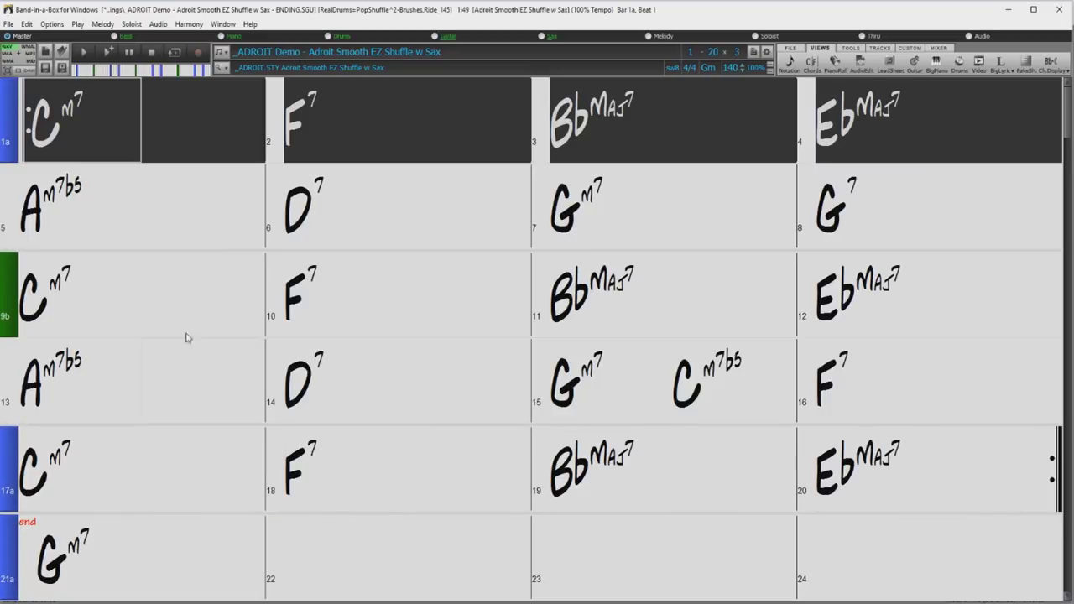
right_click(81, 206)
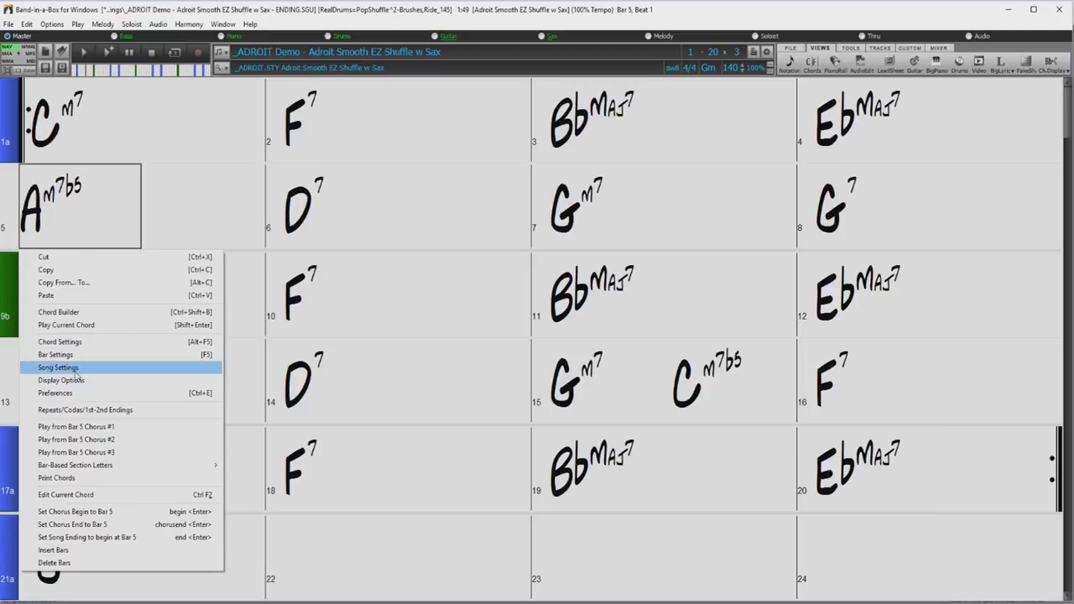
left_click(97, 410)
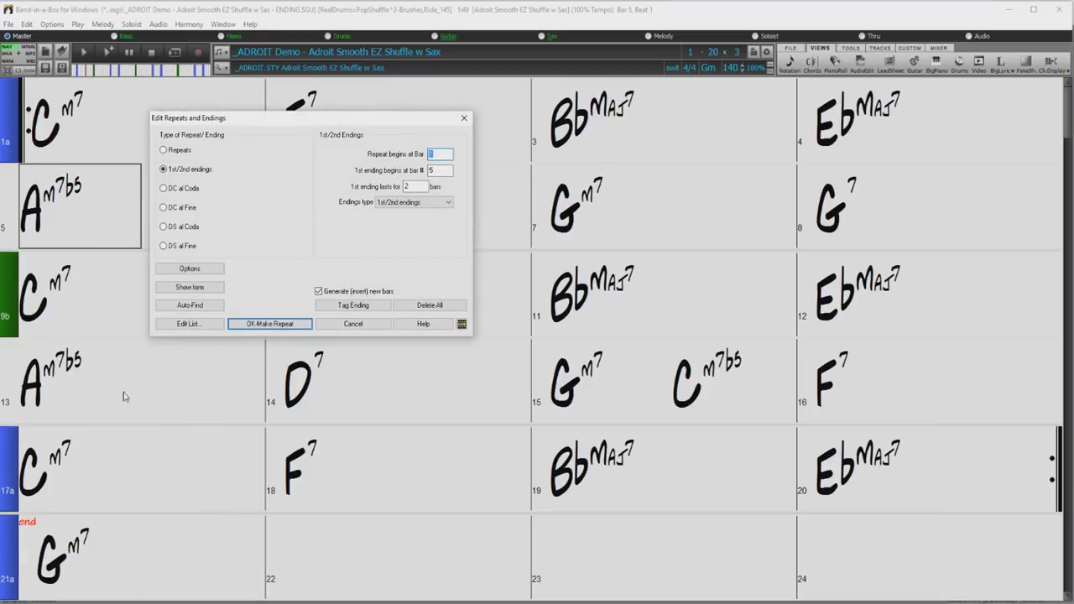
left_click(165, 213)
double_click(432, 148)
type("16")
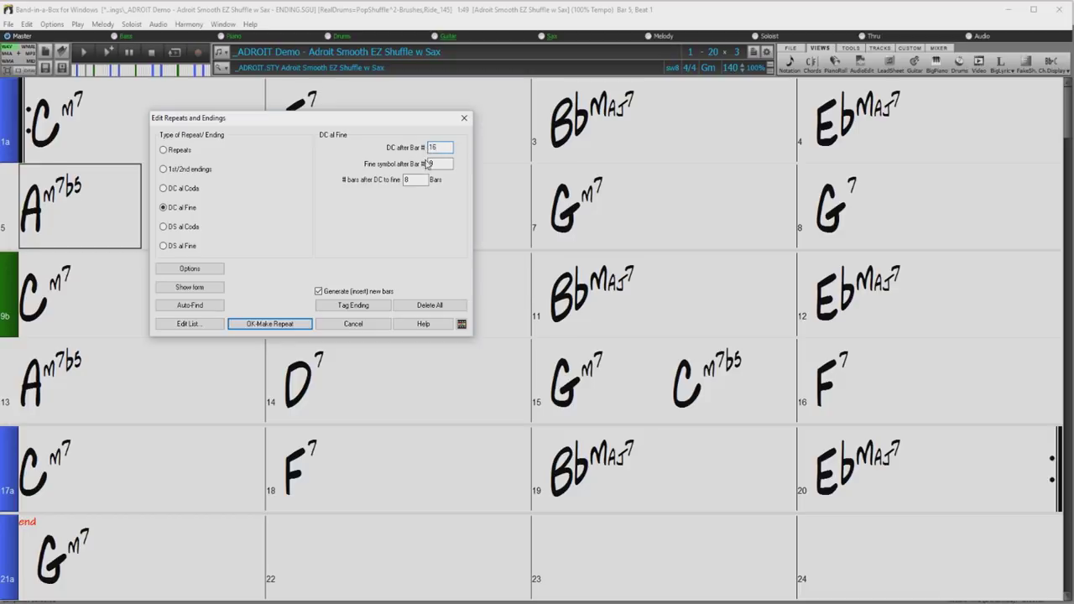
double_click(442, 165)
type("4")
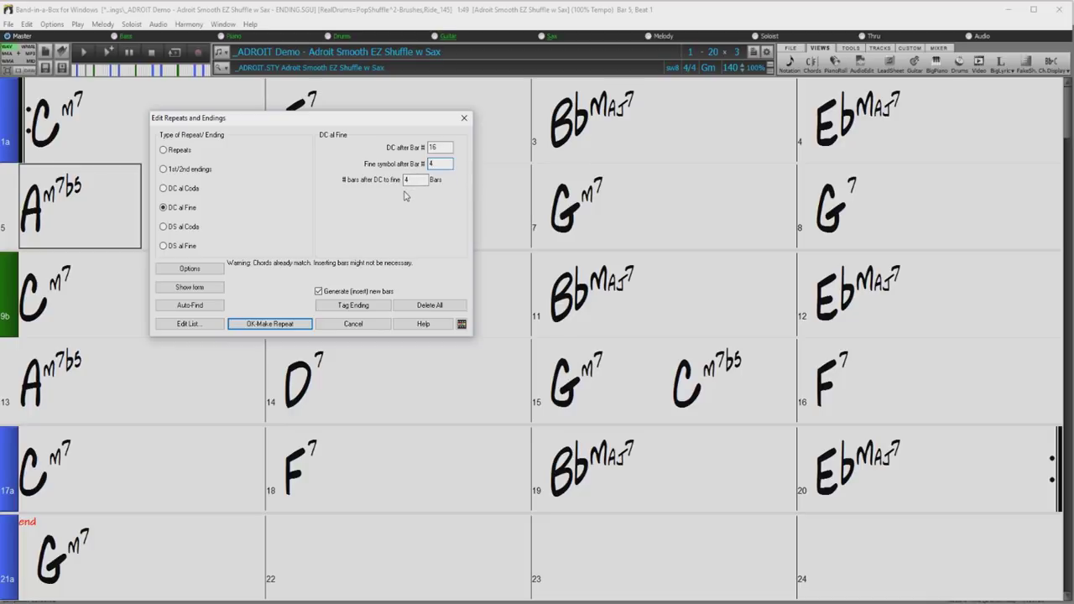
left_click(319, 291)
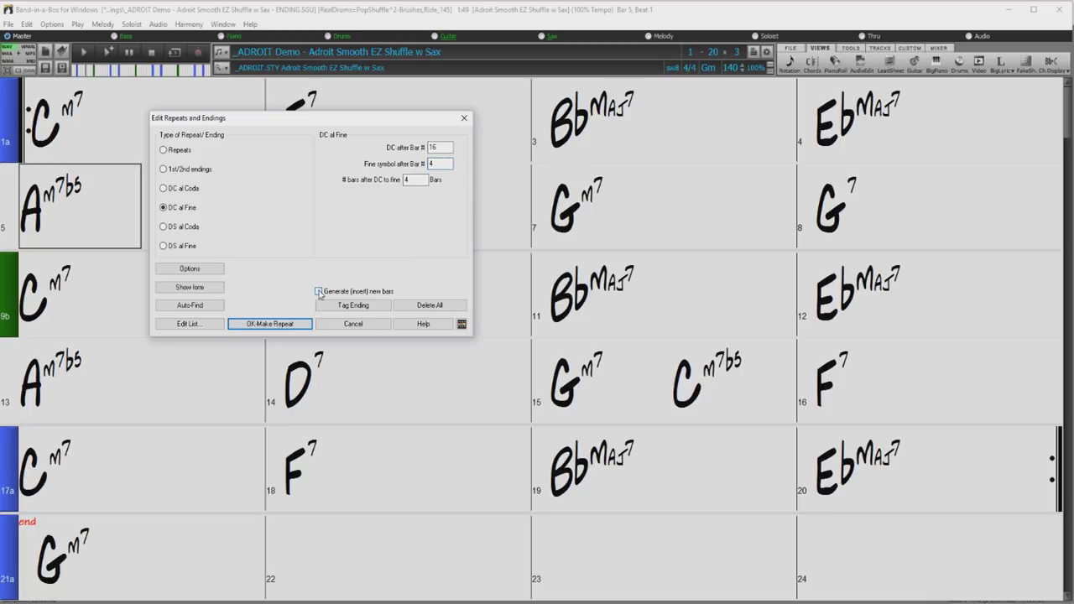
left_click(270, 324)
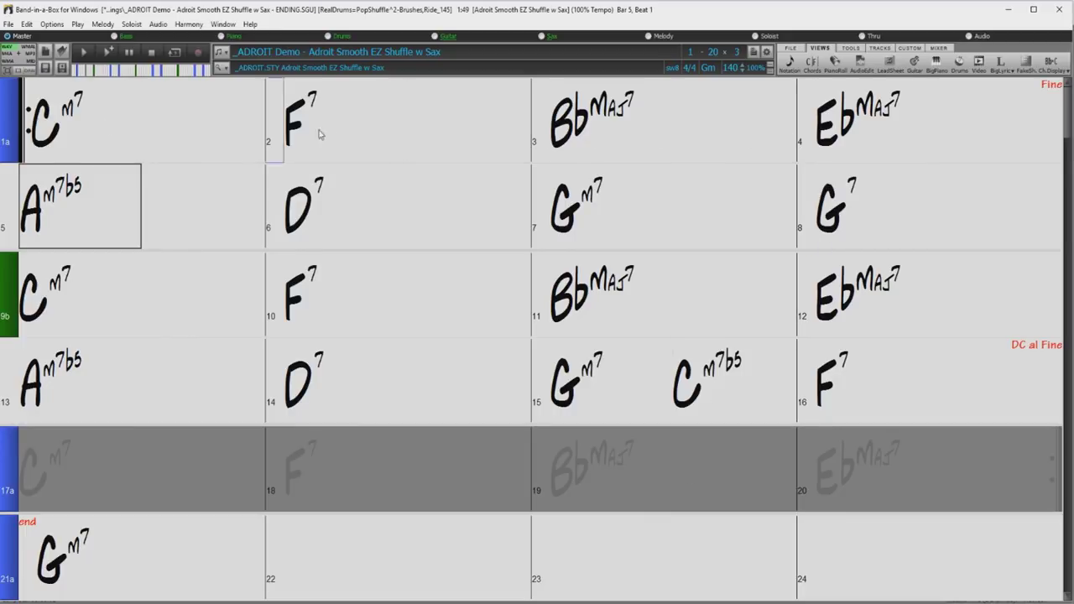
Step: Display the chord sheet in Fakesheet Mode with the DC al Fine and play the song
left_click(1025, 63)
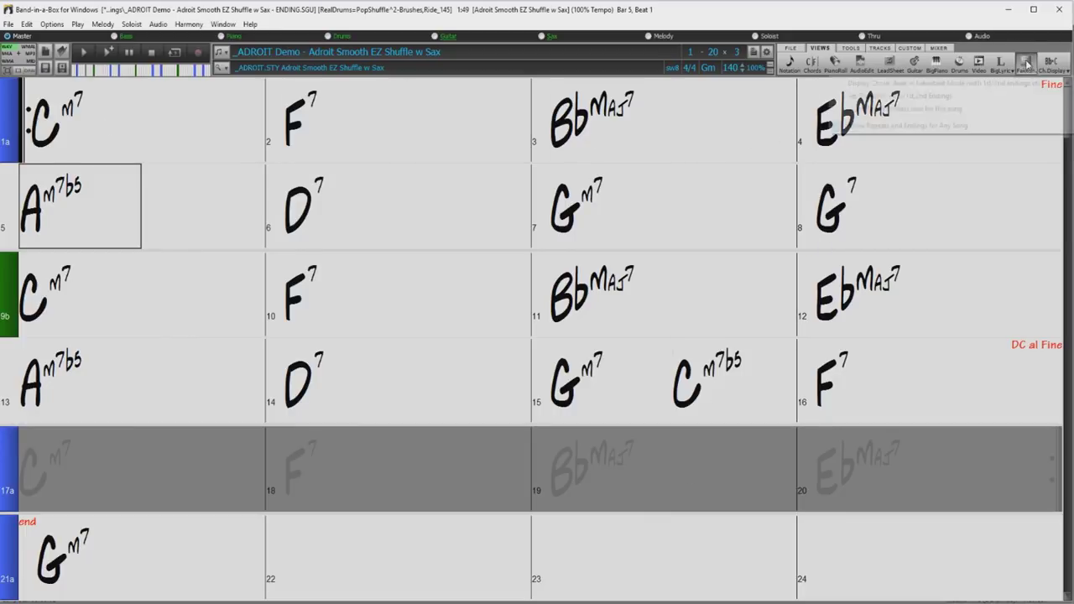
left_click(979, 84)
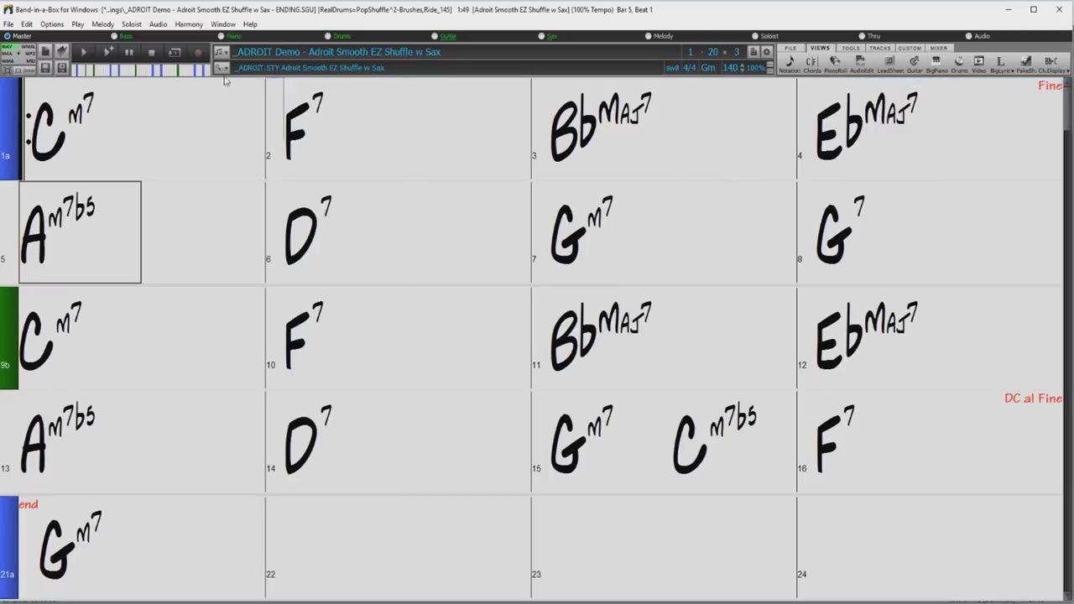
left_click(85, 52)
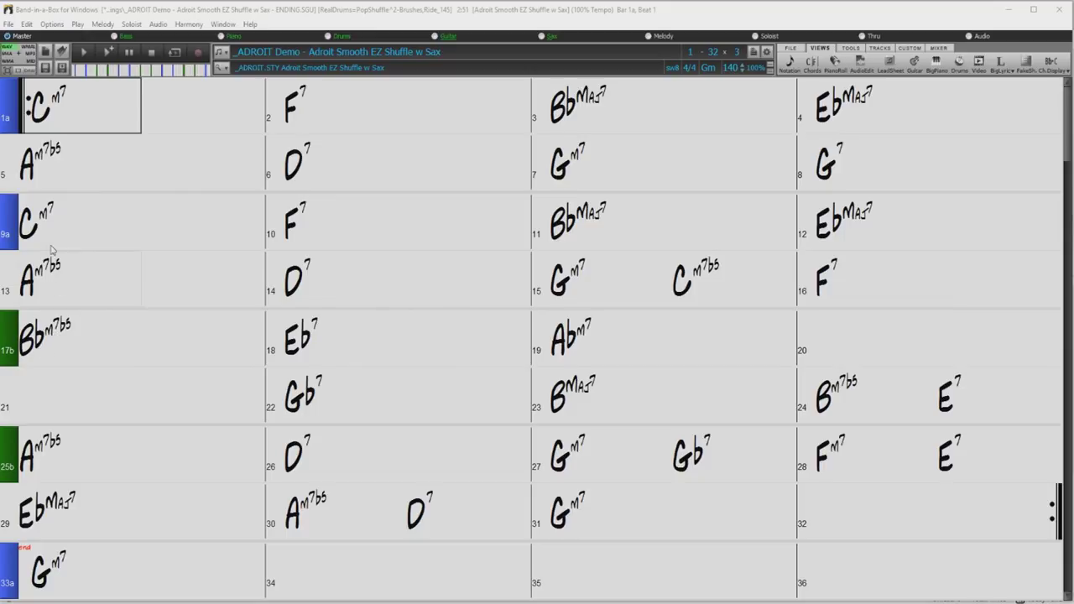
Step: Insert a copy of bars 5–12 at bar 17, ahead of the B section
left_click_drag(48, 168, 873, 227)
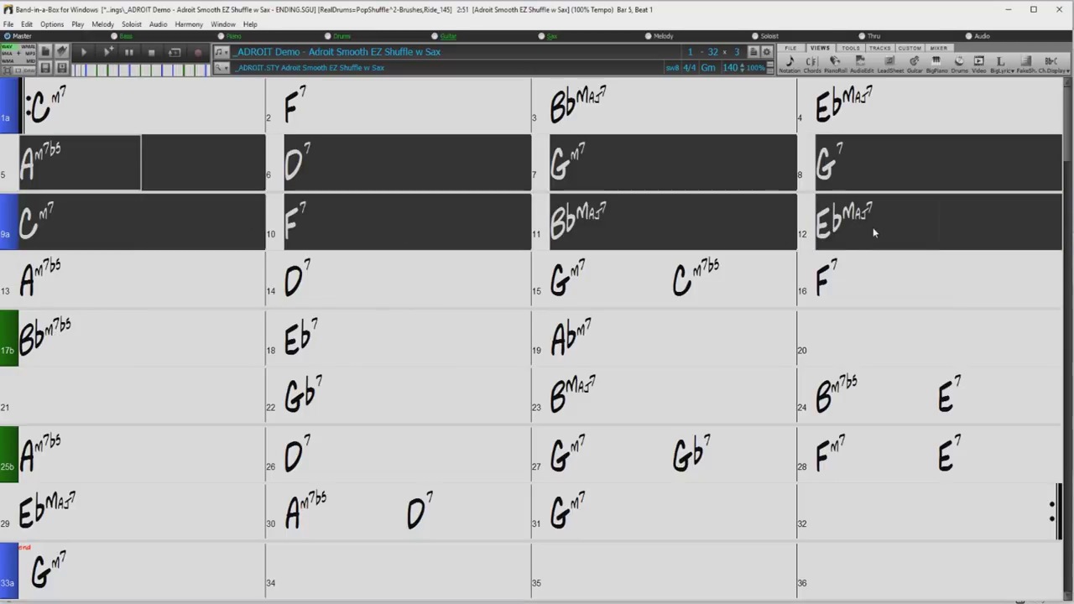
left_click_drag(12, 168, 8, 346)
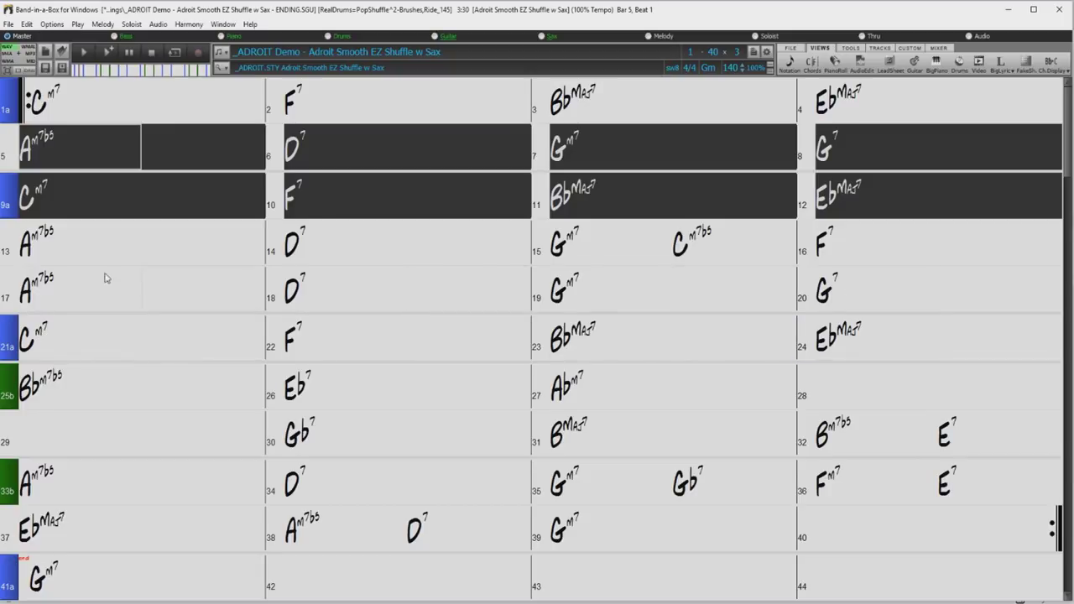
Step: Create a DS al Coda after bar 16, with the sign at bar 5 and Coda after bar 12, without generating new bars
right_click(45, 150)
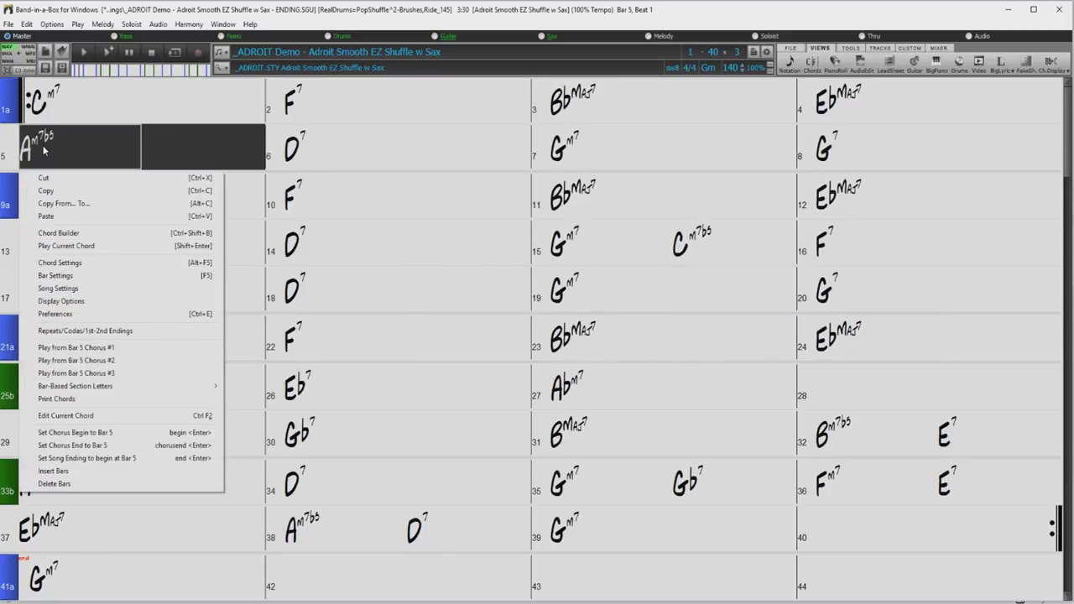
left_click(68, 332)
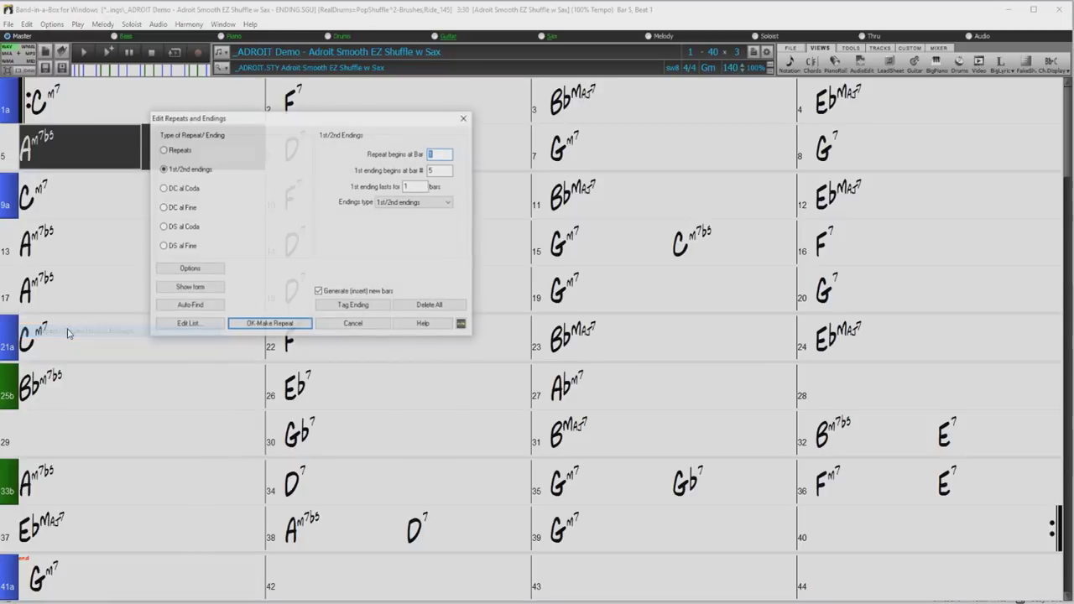
left_click(165, 228)
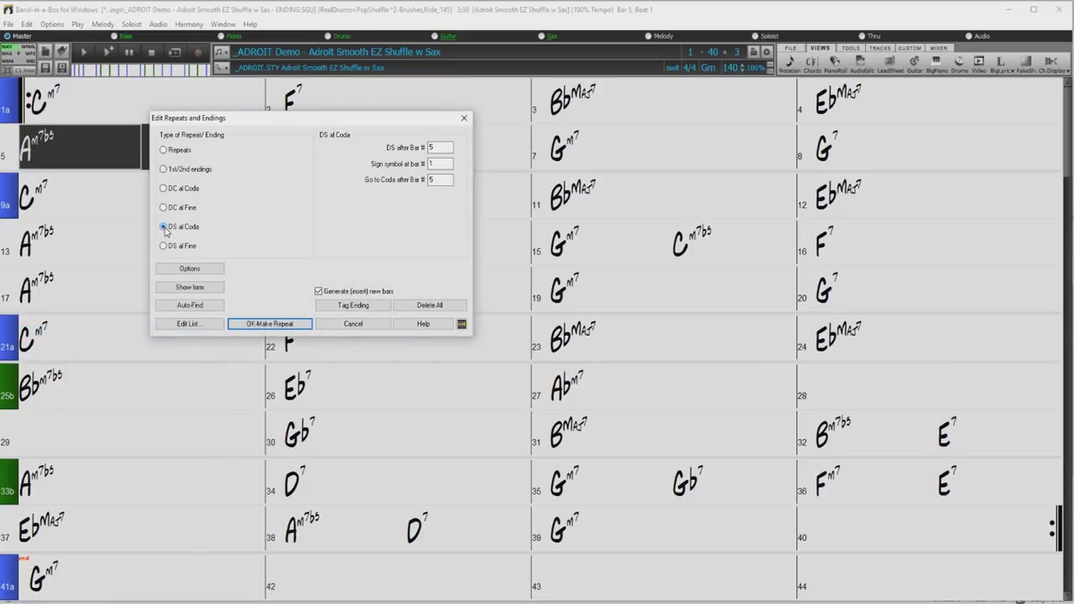
double_click(432, 149)
type("16")
left_click(433, 163)
double_click(433, 163)
type("5")
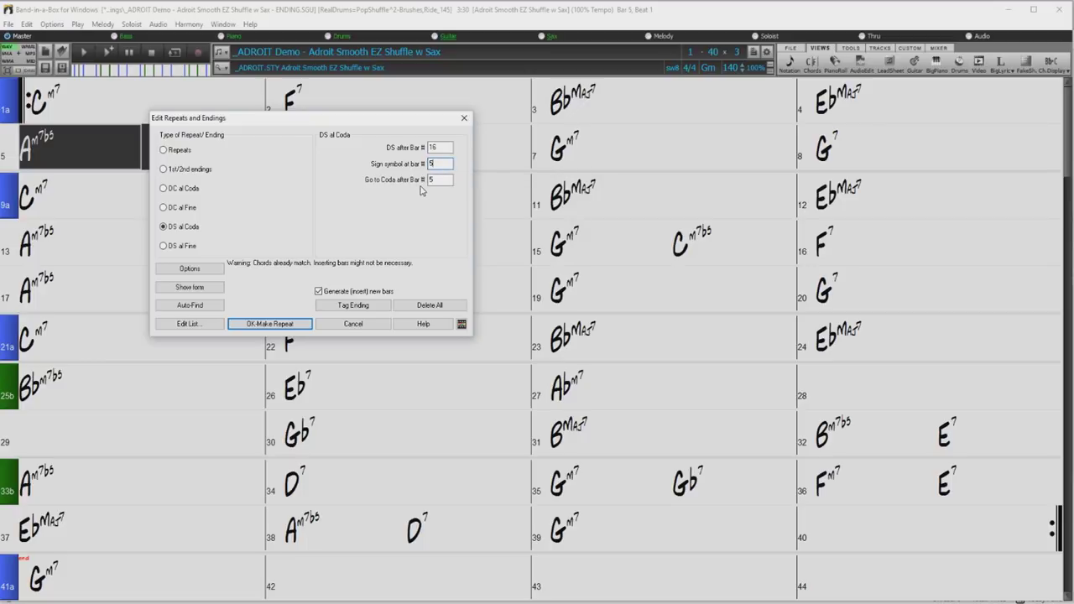
double_click(431, 179)
type("12")
left_click(323, 292)
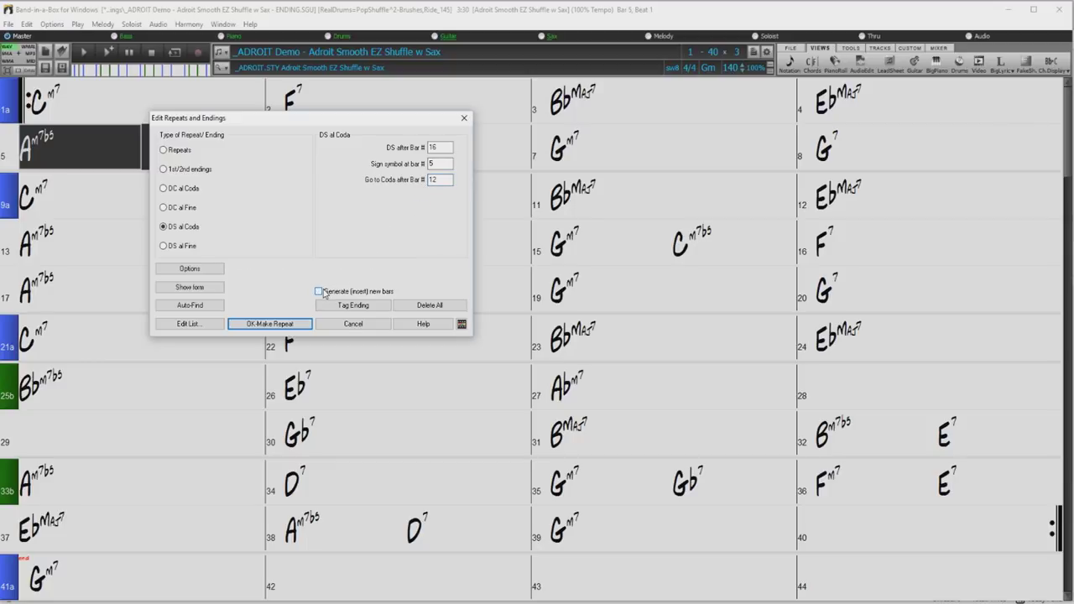
left_click(267, 324)
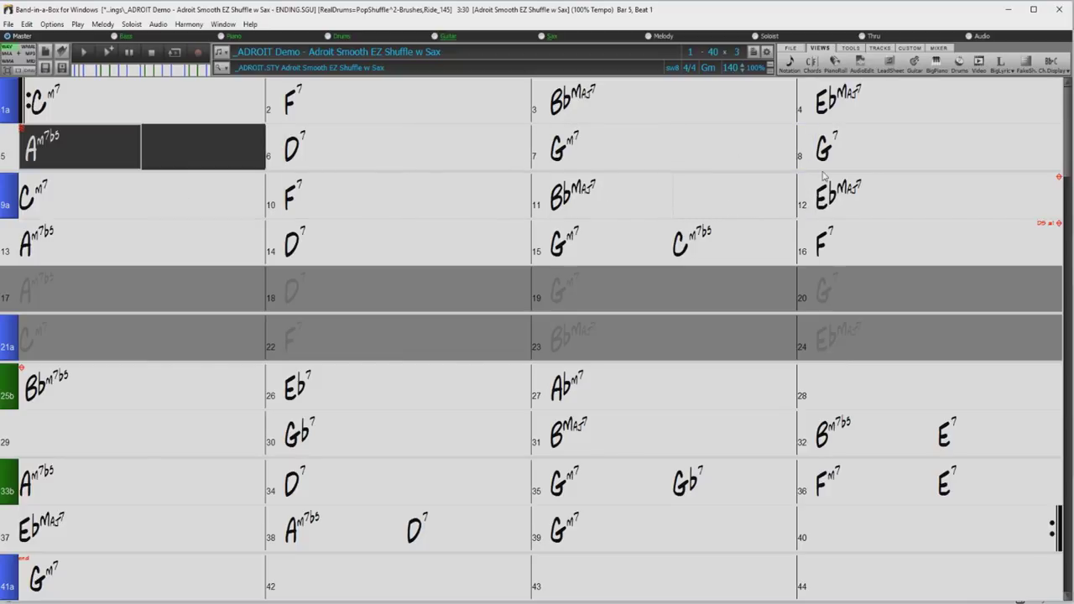
Step: Display the chord sheet in Fakesheet Mode with the DS al Coda and select bar 1
left_click(1026, 64)
left_click(962, 89)
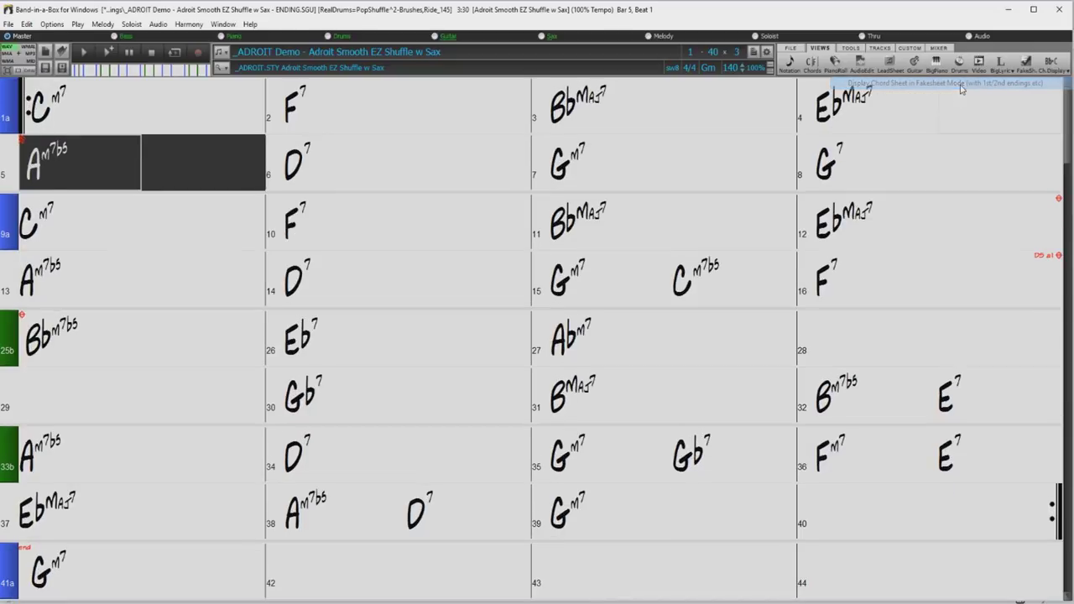
left_click(84, 109)
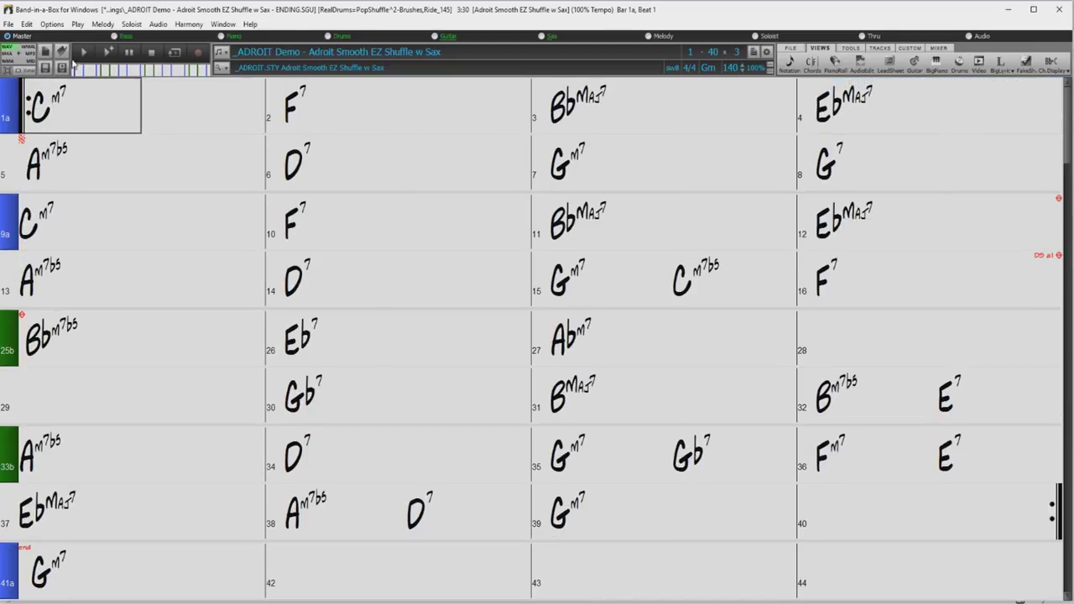
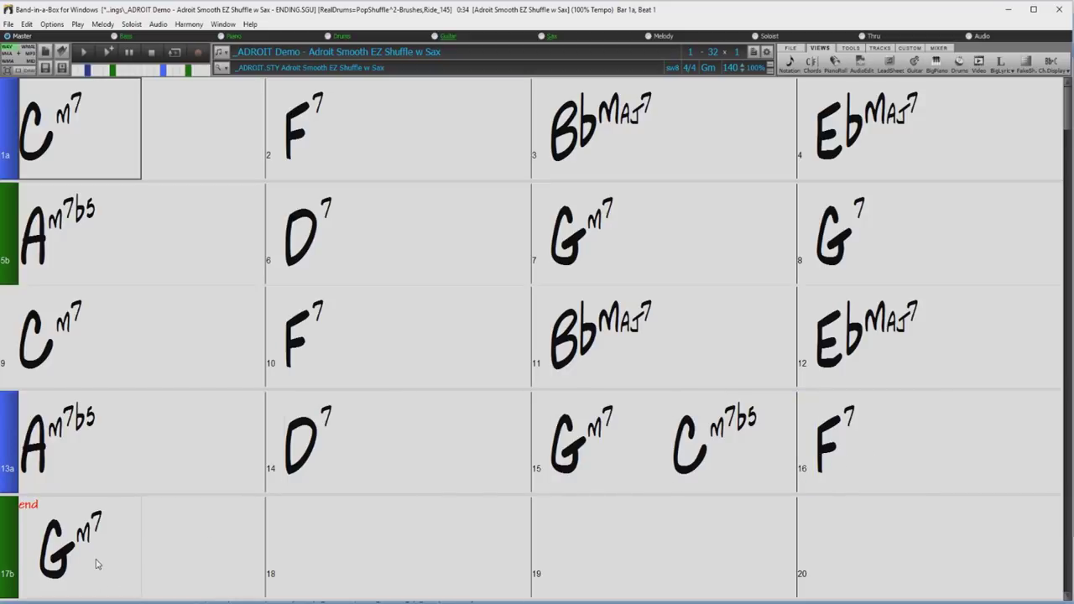
Step: Insert a copy of bars 5–12 at bar 17, ahead of the song's ending
left_click_drag(29, 254, 857, 358)
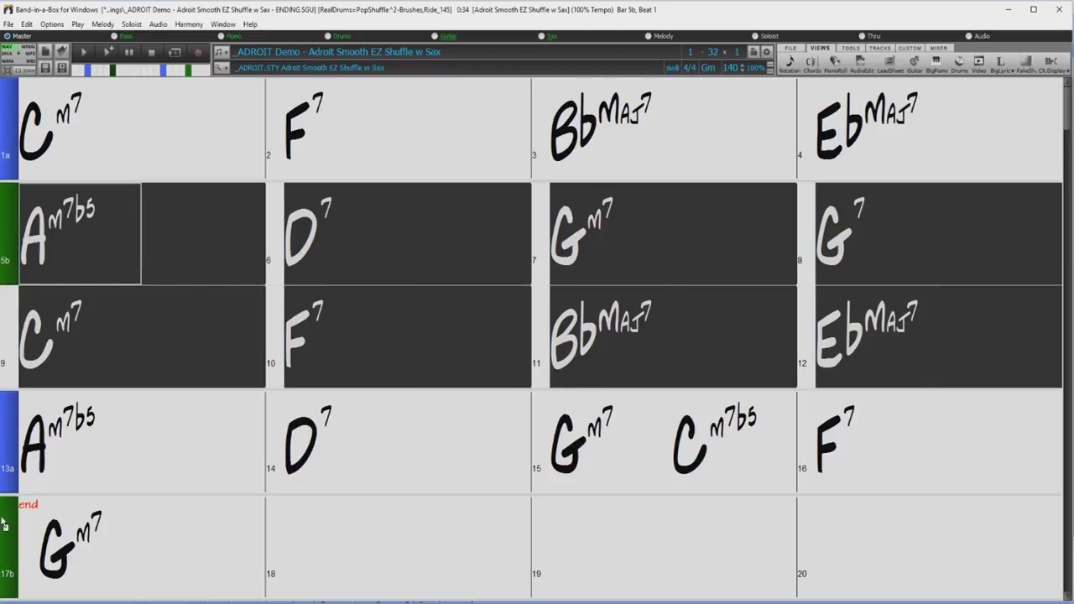
key("ctrl+v")
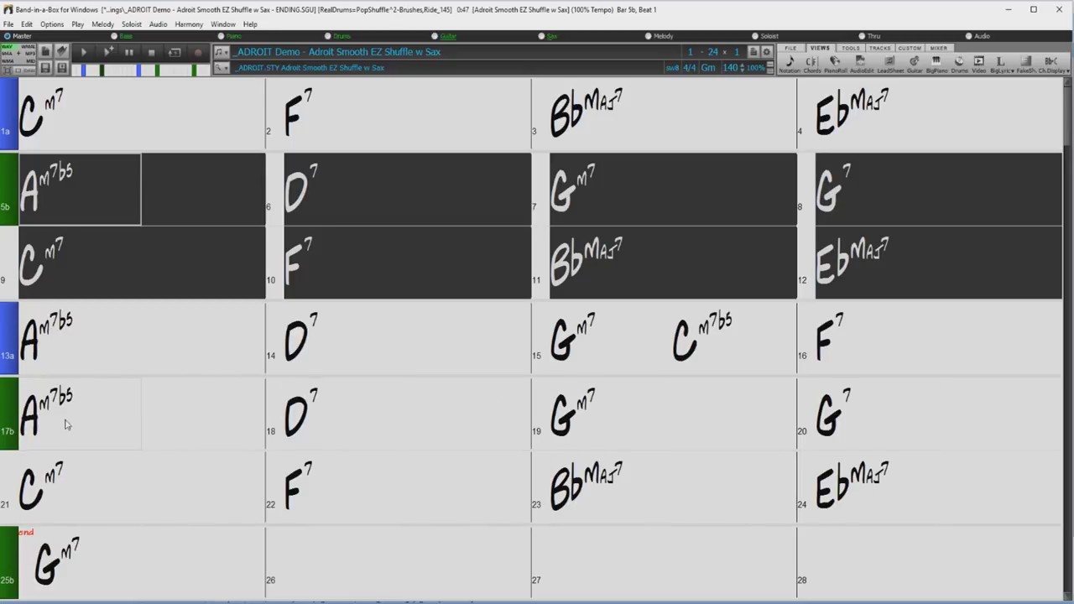
Step: Create a DS al Fine after bar 16, with the sign at bar 5 and Fine after bar 12, without generating new bars
right_click(27, 189)
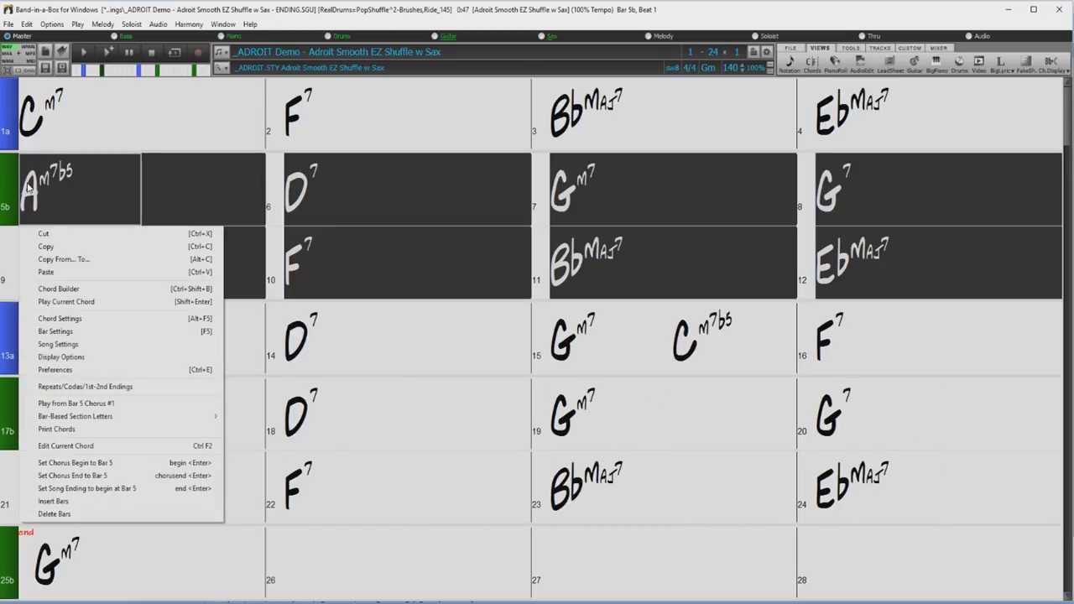
left_click(85, 386)
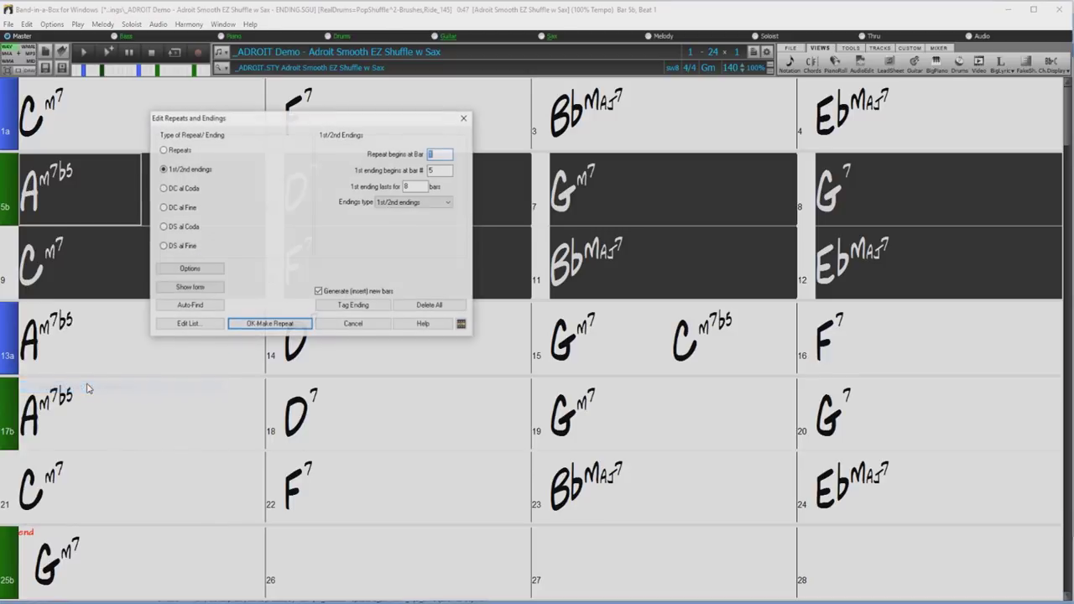
left_click(181, 251)
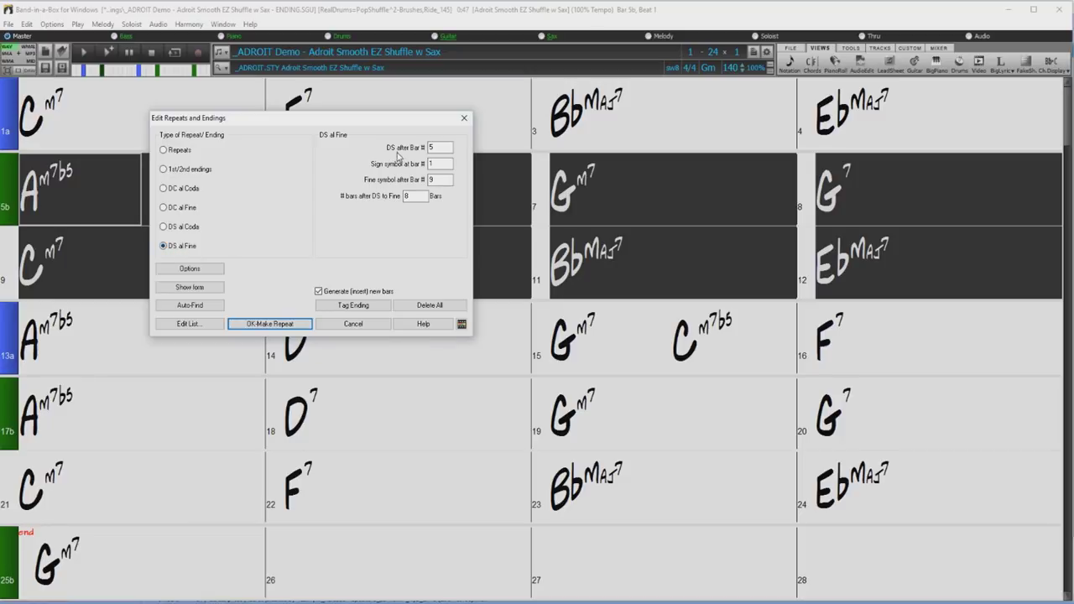
double_click(430, 148)
type("16")
double_click(427, 165)
type("5")
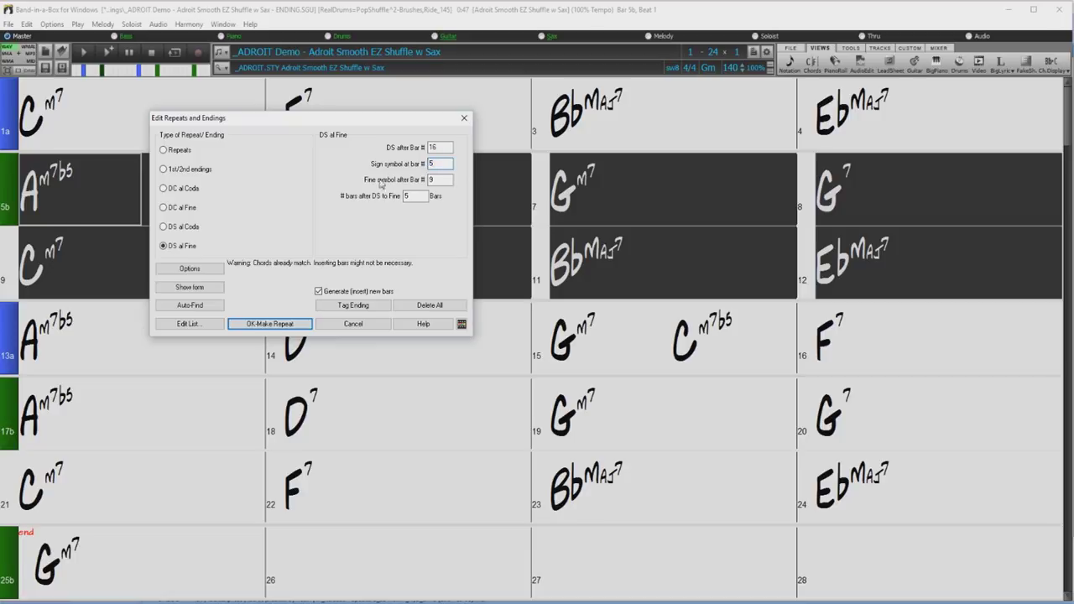
double_click(426, 181)
type("12")
left_click(319, 291)
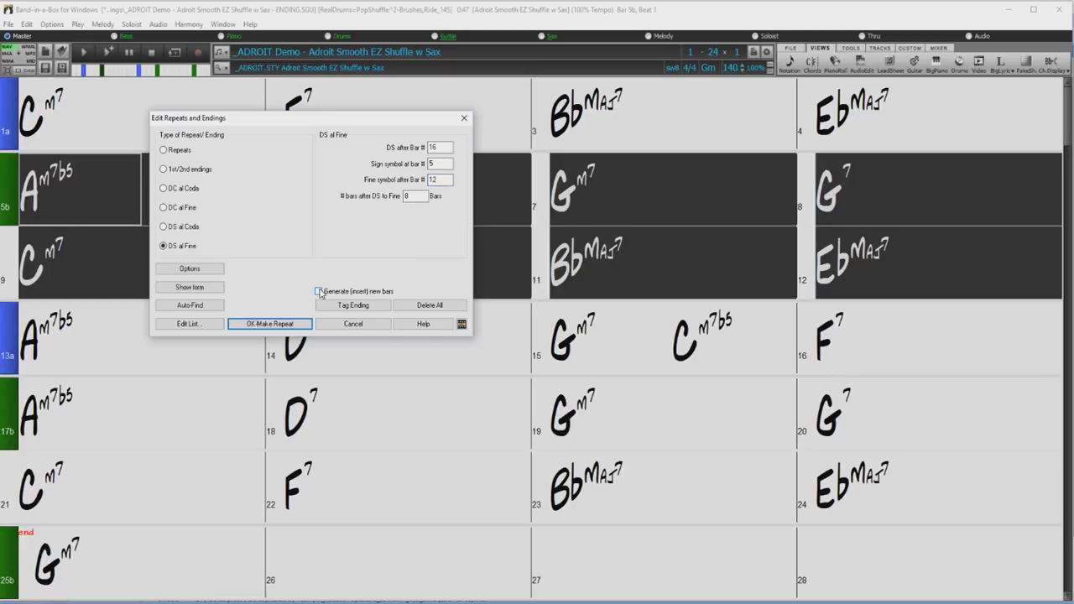
left_click(277, 325)
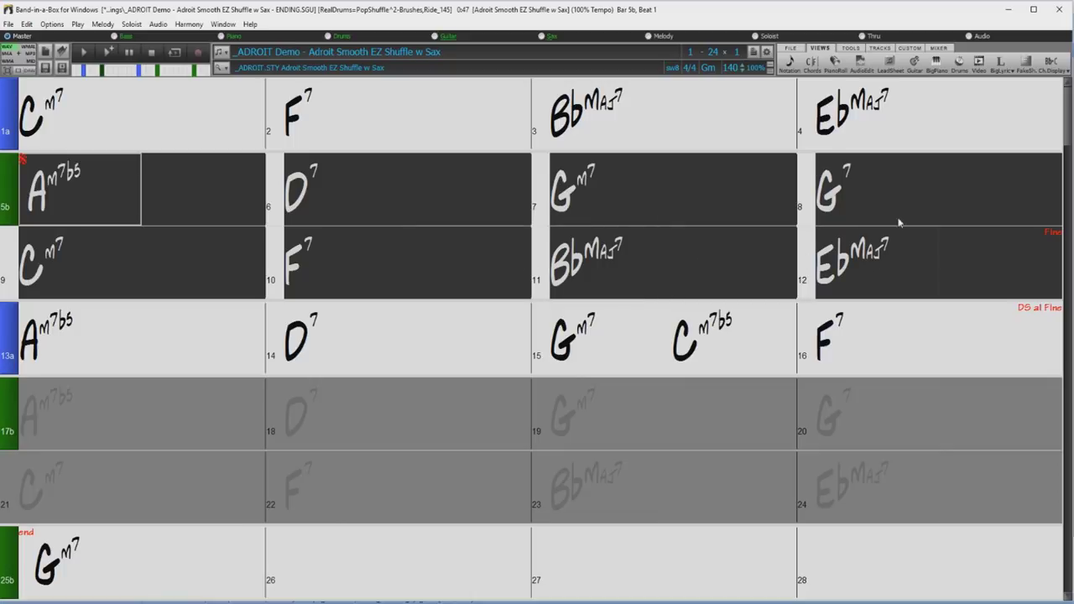
Step: Display the chord sheet in Fakesheet Mode with the DS al Fine and play the song from bar 1
left_click(1026, 64)
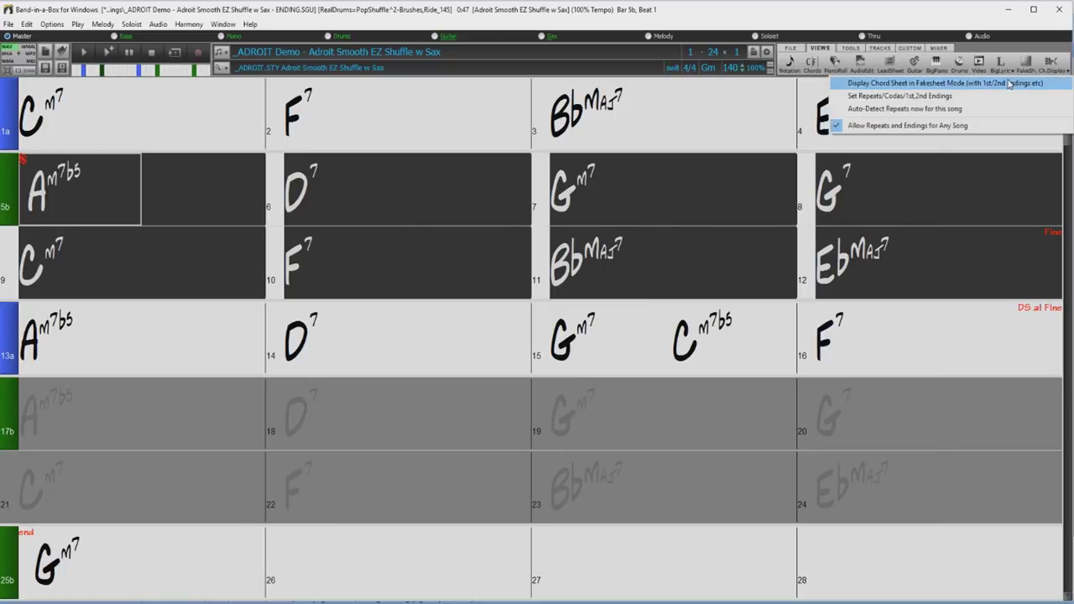
left_click(1010, 84)
left_click(83, 139)
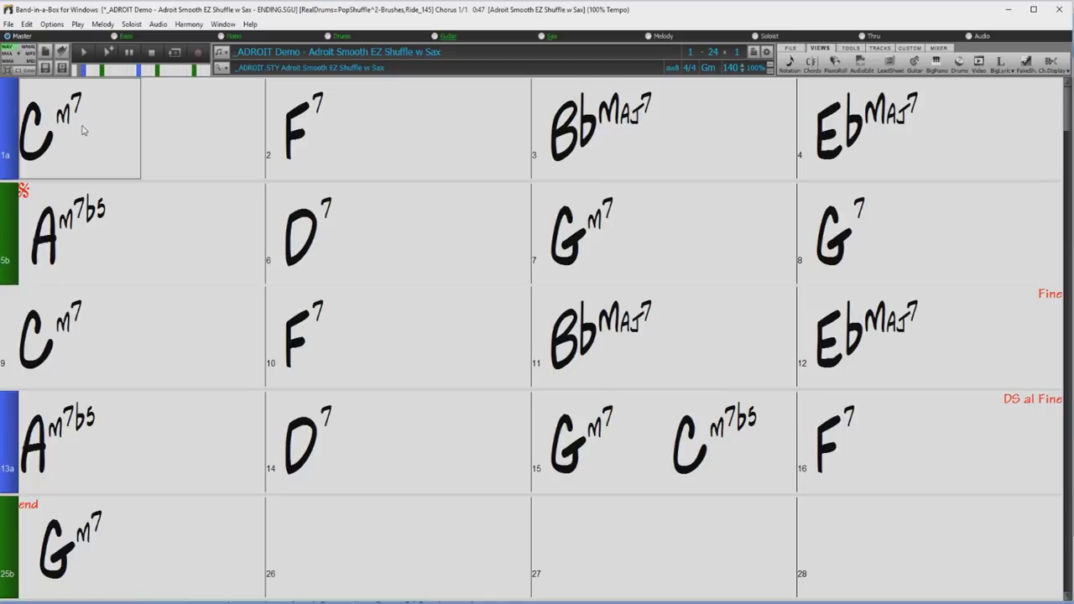
left_click(83, 130)
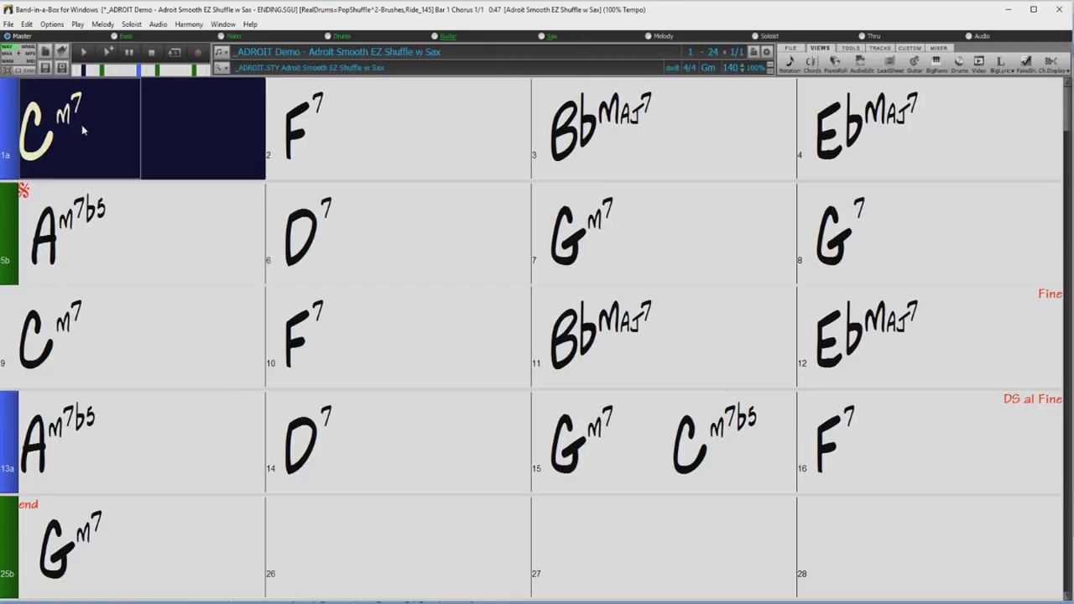